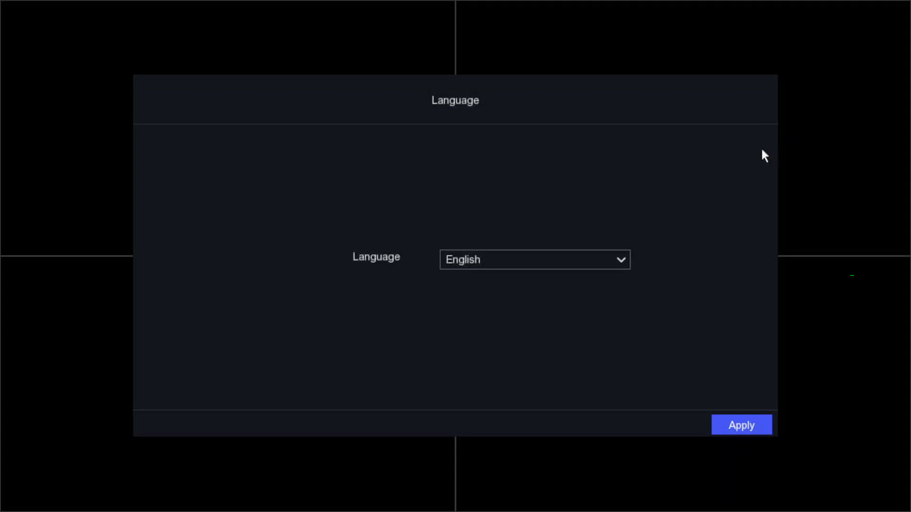
- Set the device language to English and apply it
click(609, 266)
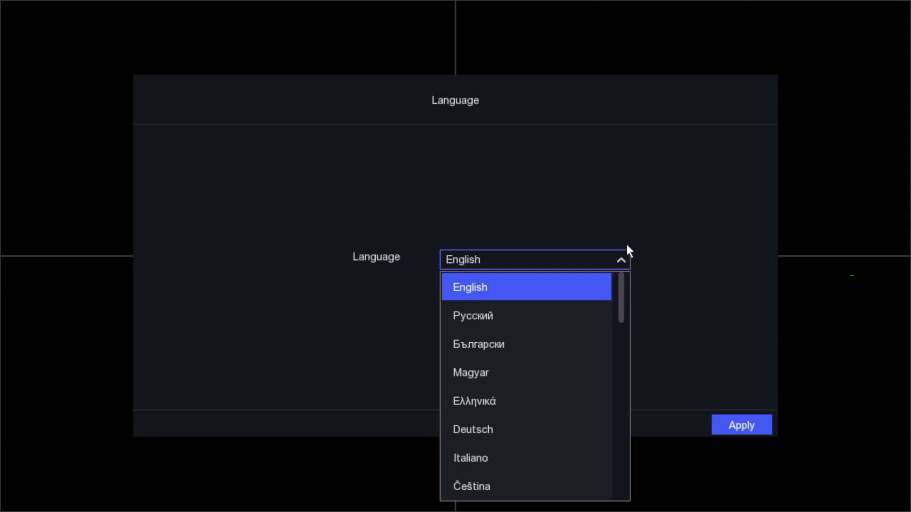
click(522, 288)
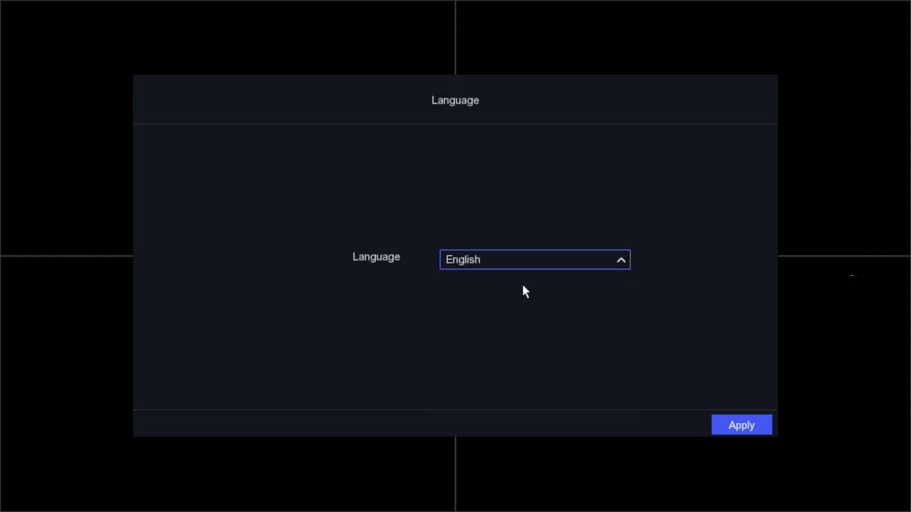
click(753, 419)
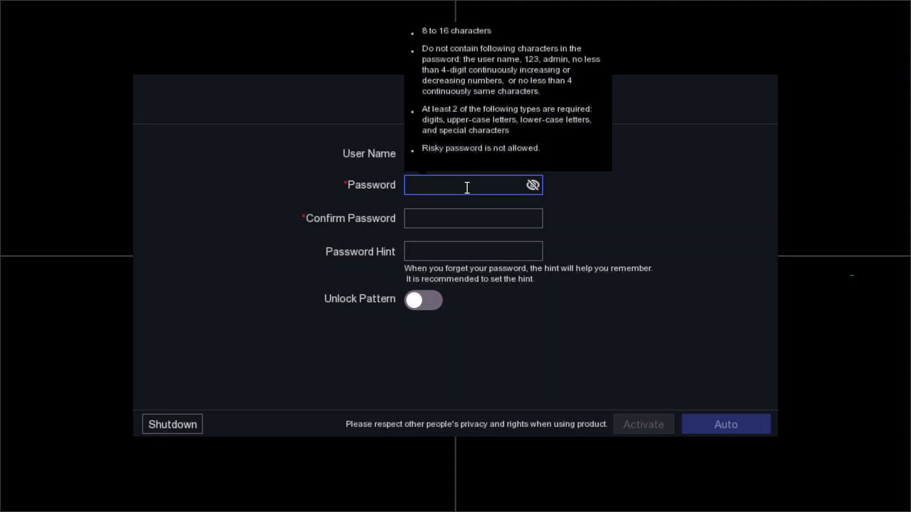
- Enter a new password for the admin account with its characters shown
click(533, 184)
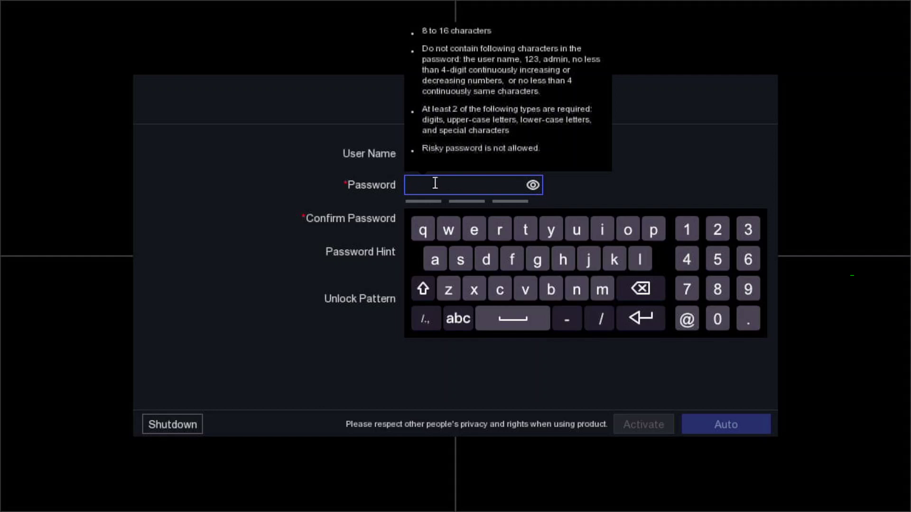
click(564, 260)
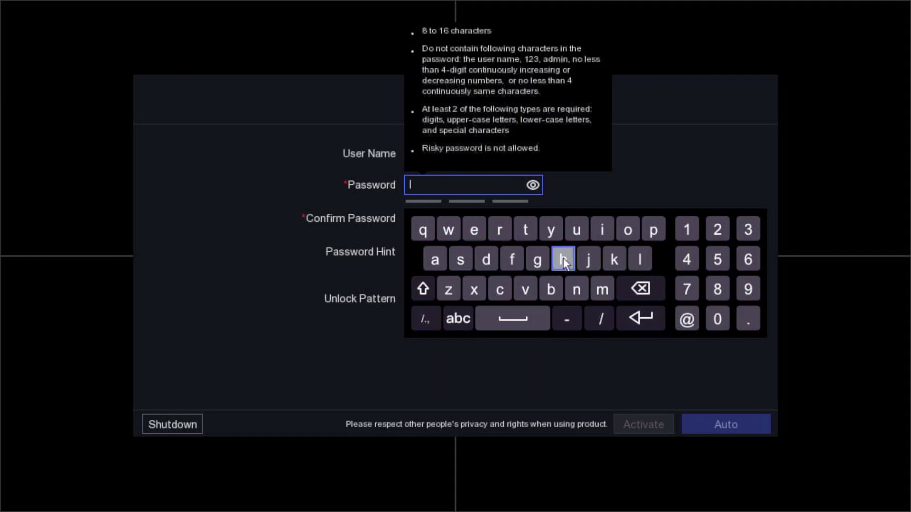
click(602, 231)
click(640, 261)
click(525, 229)
click(627, 231)
click(576, 288)
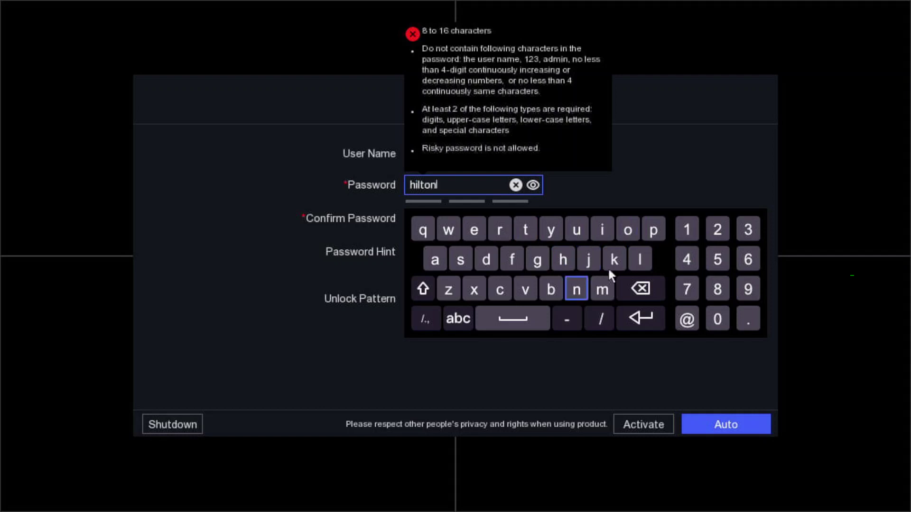
click(687, 229)
click(716, 229)
click(714, 261)
click(658, 318)
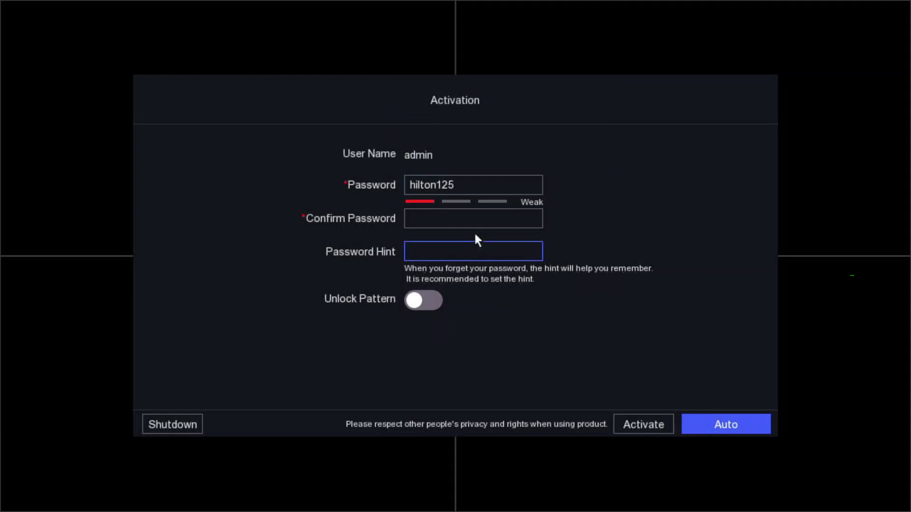
- Repeat the admin password in the confirmation field with its characters shown
click(463, 219)
click(562, 293)
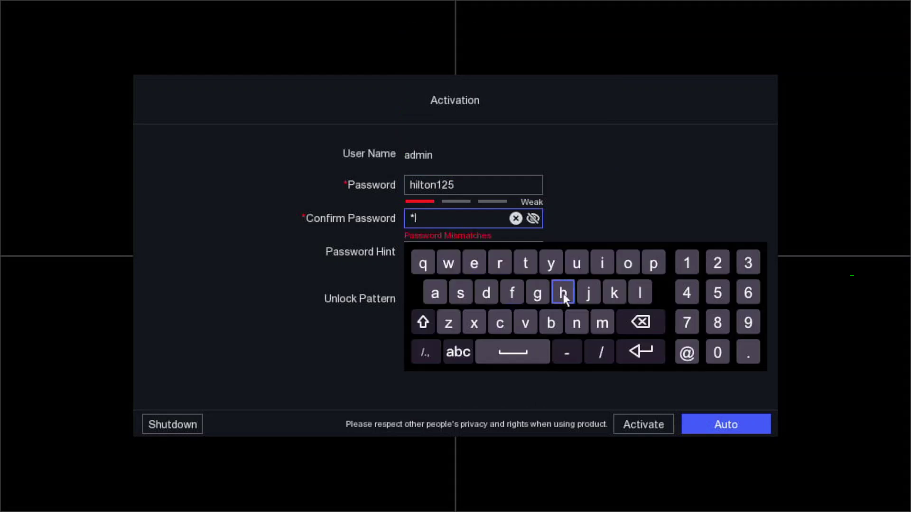
click(611, 268)
click(636, 291)
click(522, 264)
click(630, 263)
click(576, 322)
click(688, 264)
click(718, 263)
click(718, 264)
click(533, 219)
click(716, 294)
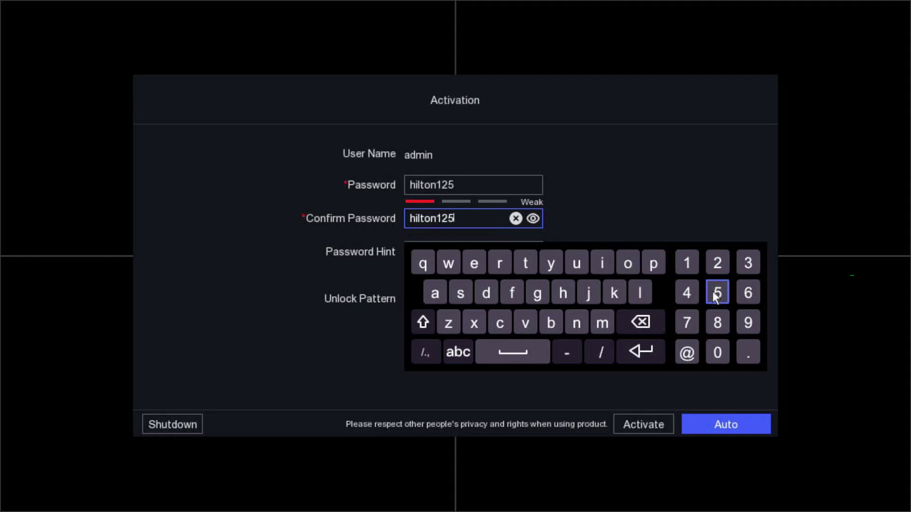
click(636, 353)
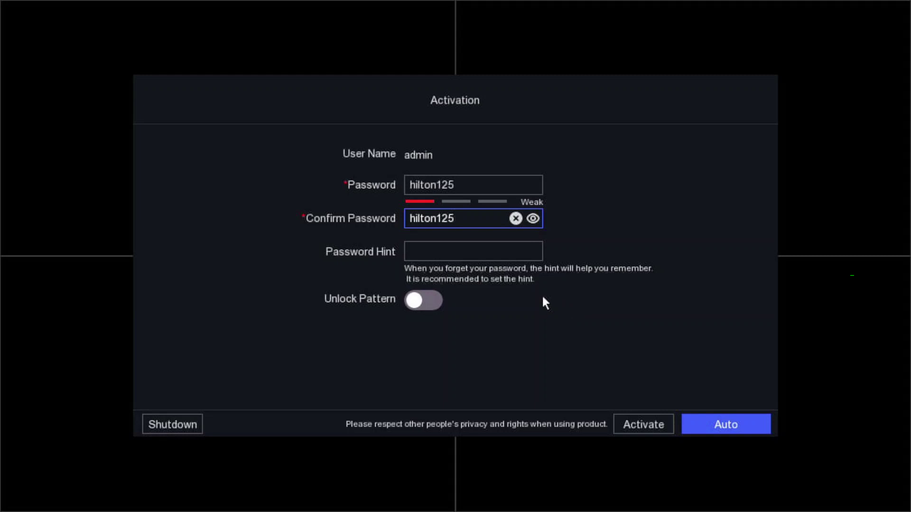
- Enable the unlock pattern, draw and confirm it for the admin account, and activate the device
click(470, 303)
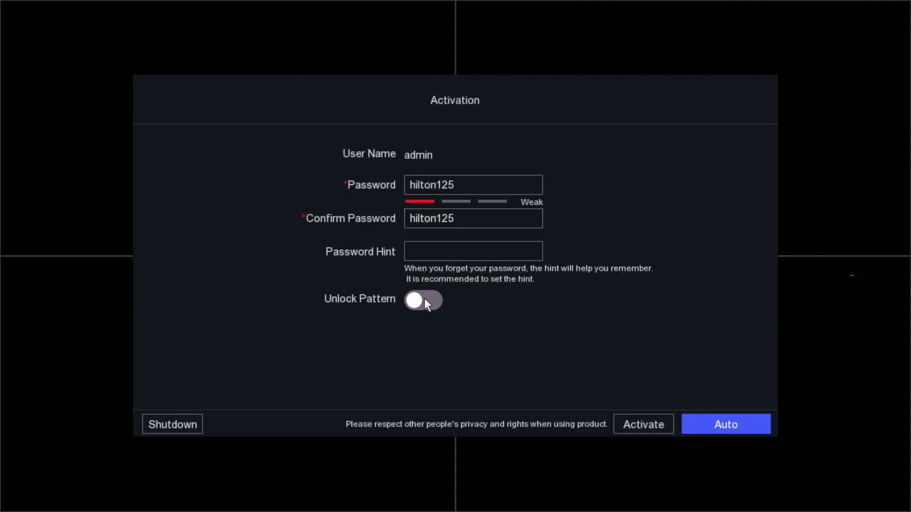
click(423, 299)
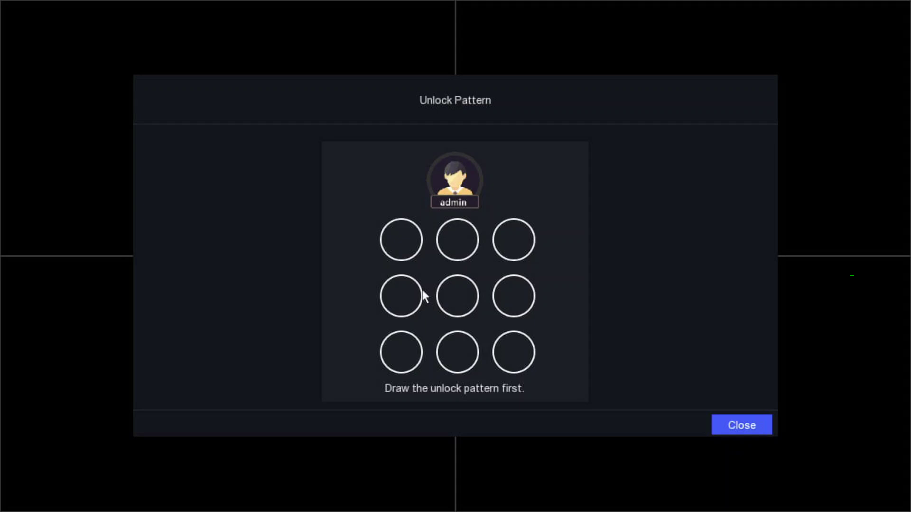
drag(393, 230, 394, 231)
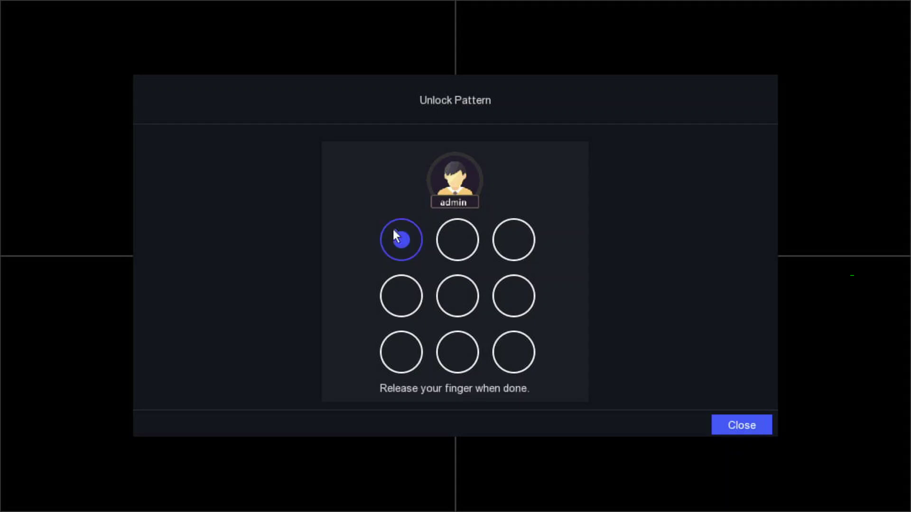
mouse_move(407, 361)
mouse_down()
mouse_move(519, 360)
mouse_move(516, 240)
mouse_up()
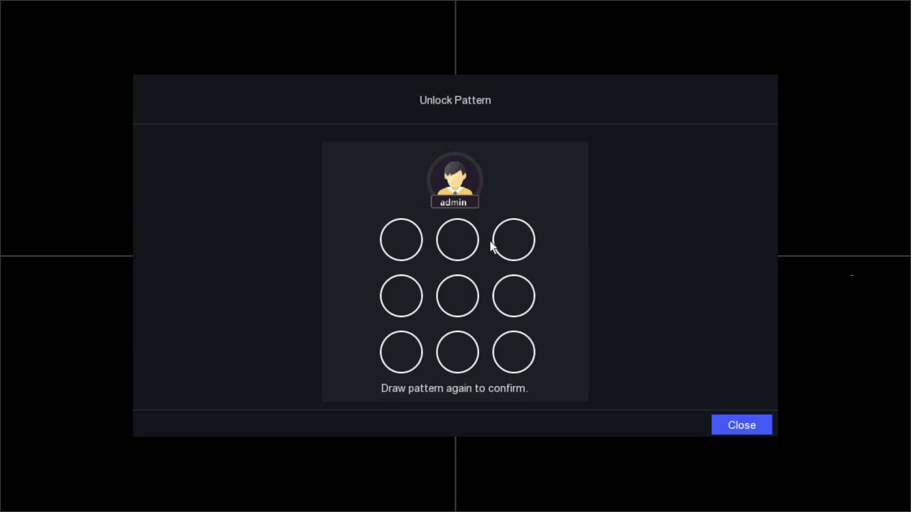
drag(398, 238, 404, 284)
mouse_move(403, 354)
mouse_down()
mouse_move(482, 362)
mouse_move(514, 248)
mouse_up()
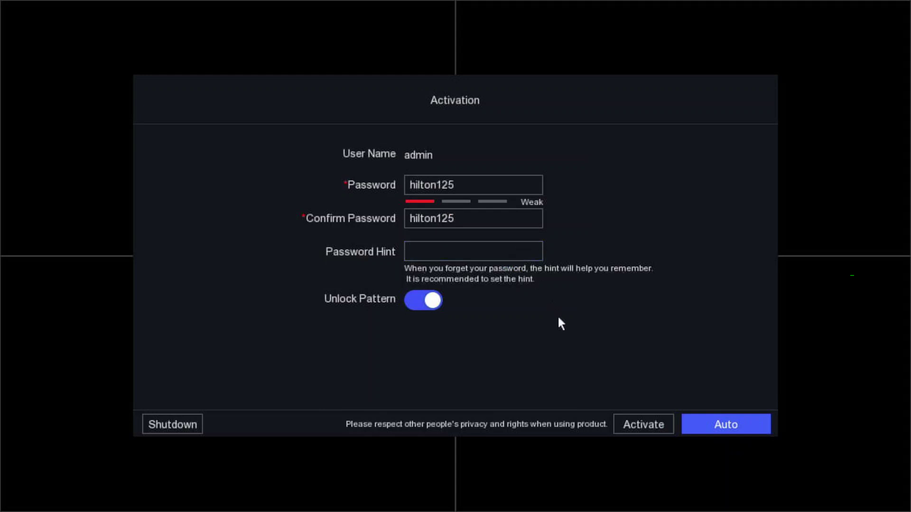
click(640, 424)
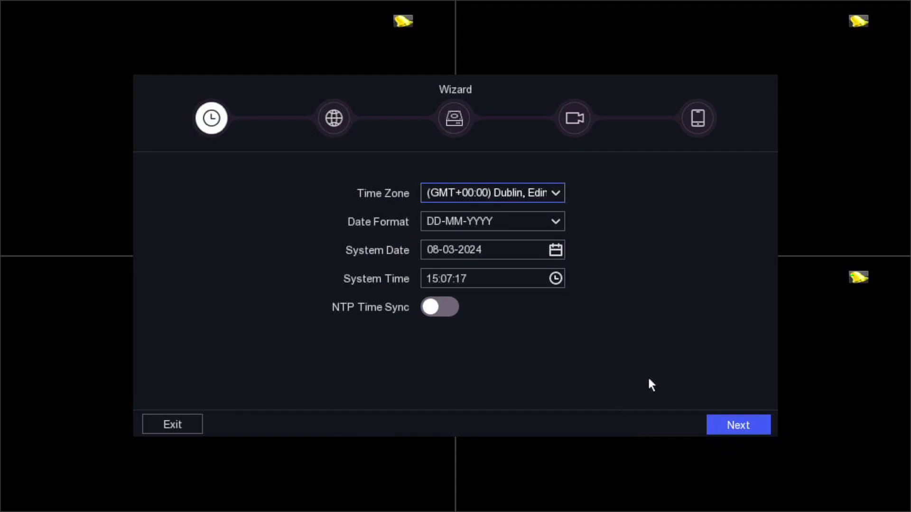
- Review the time zone and date format choices without changing either setting
click(551, 192)
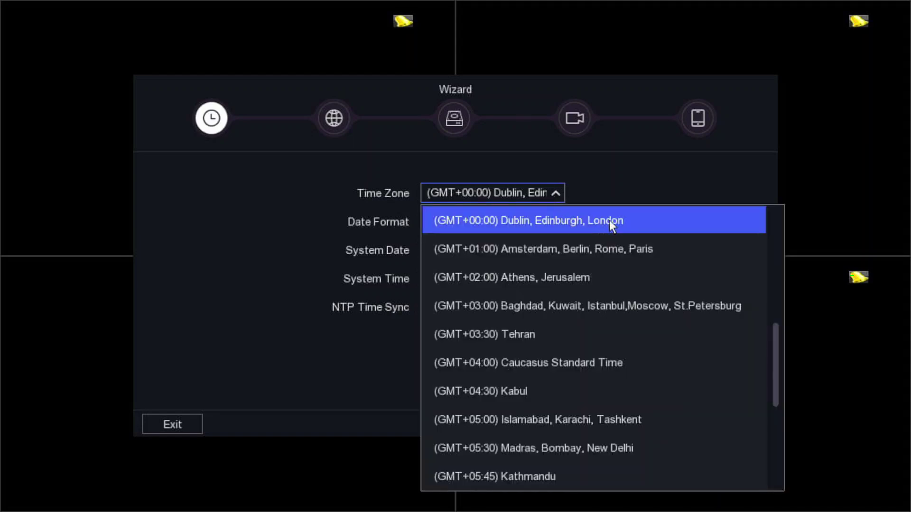
click(611, 167)
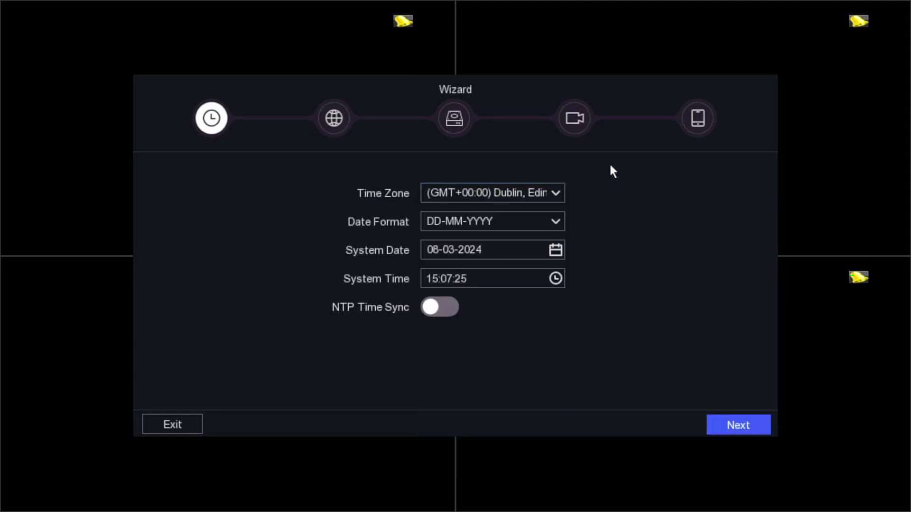
click(540, 221)
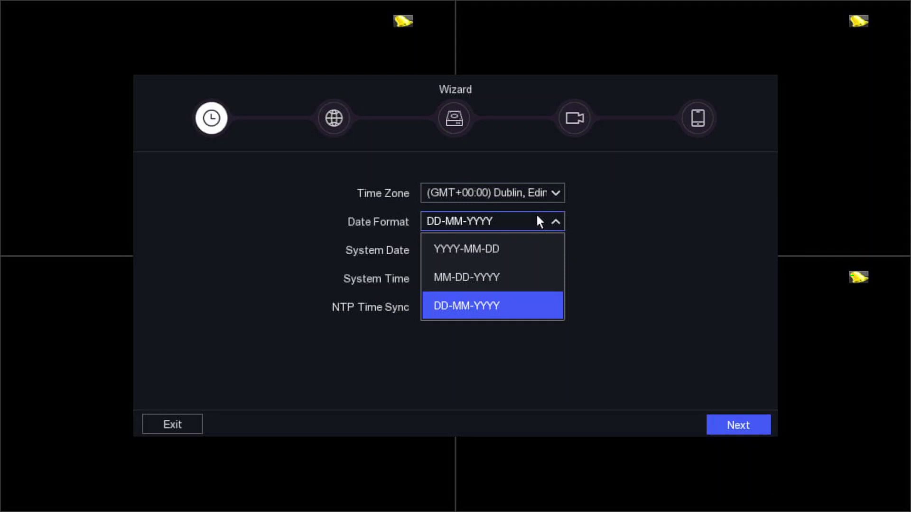
click(648, 230)
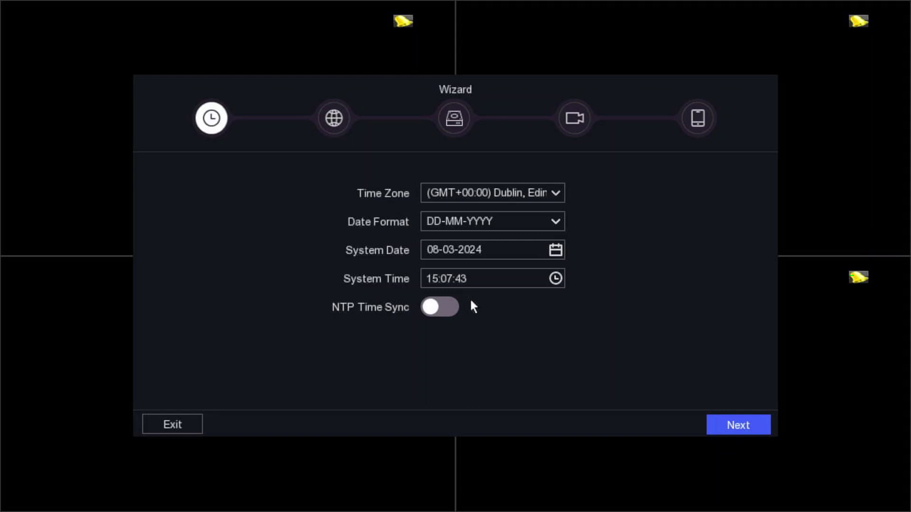
- Enable NTP Time Sync to examine its interval setting, and switch it back off
click(446, 307)
click(444, 303)
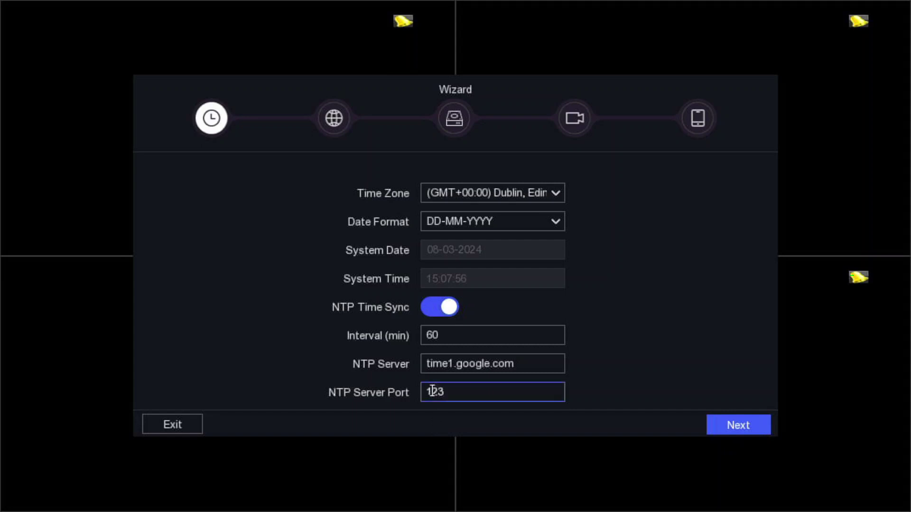
click(432, 335)
double_click(432, 335)
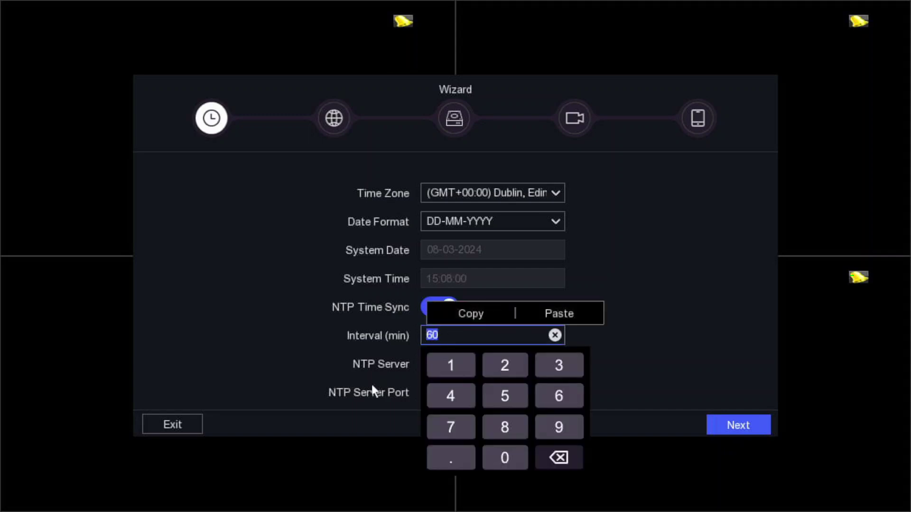
click(314, 362)
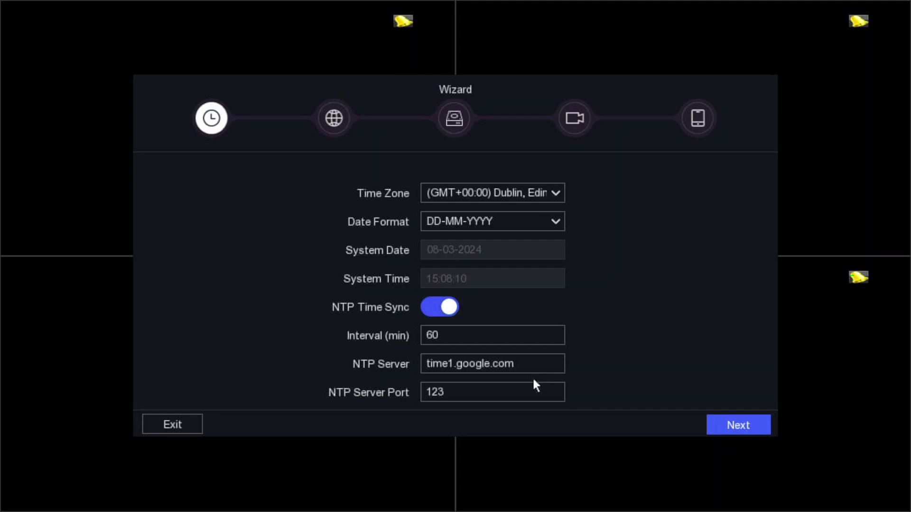
click(439, 310)
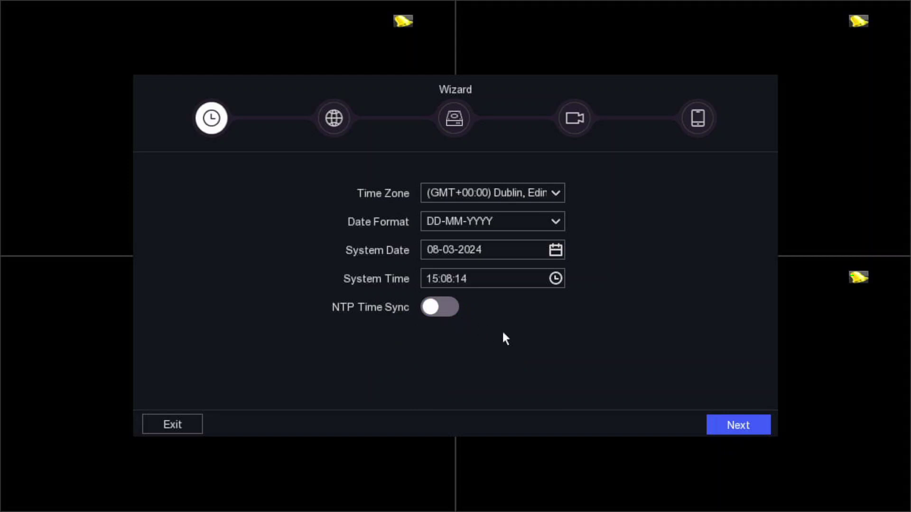
- Advance to the network settings, switch DHCP (IPv4) off and back on, and continue to the hard disk setup
click(728, 423)
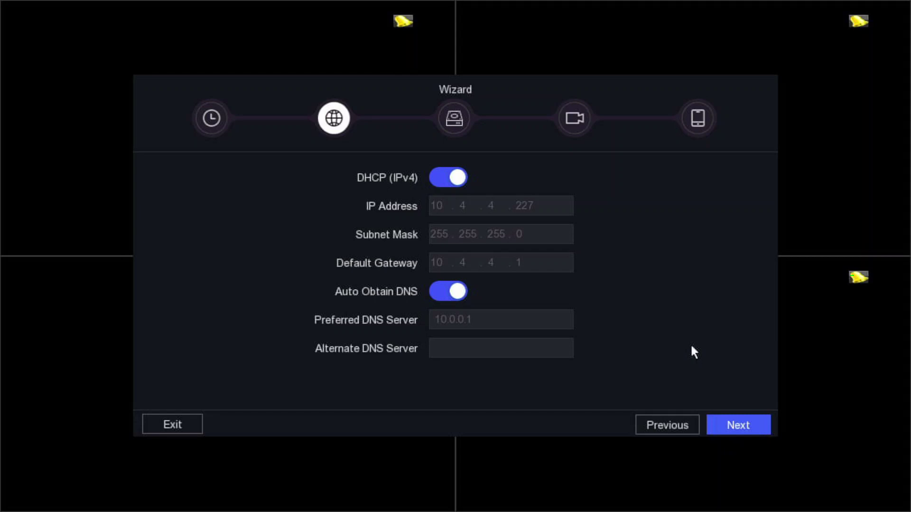
click(446, 180)
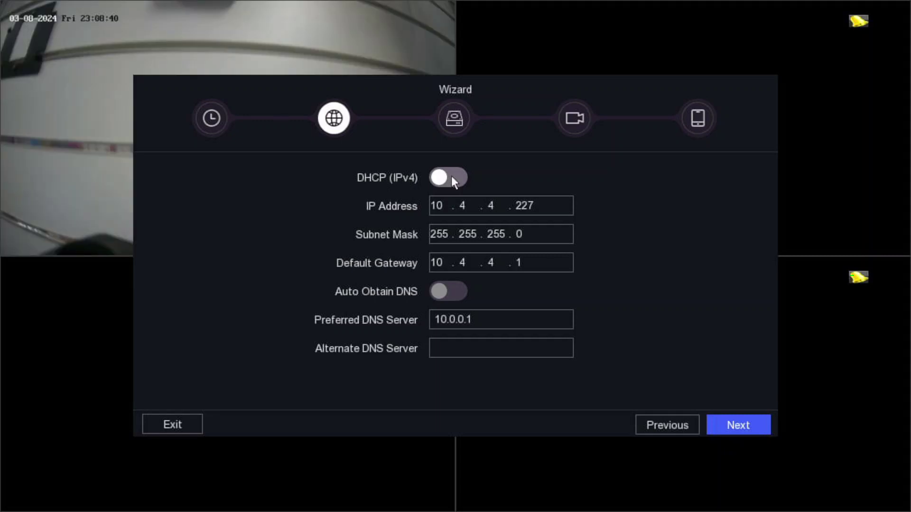
click(452, 177)
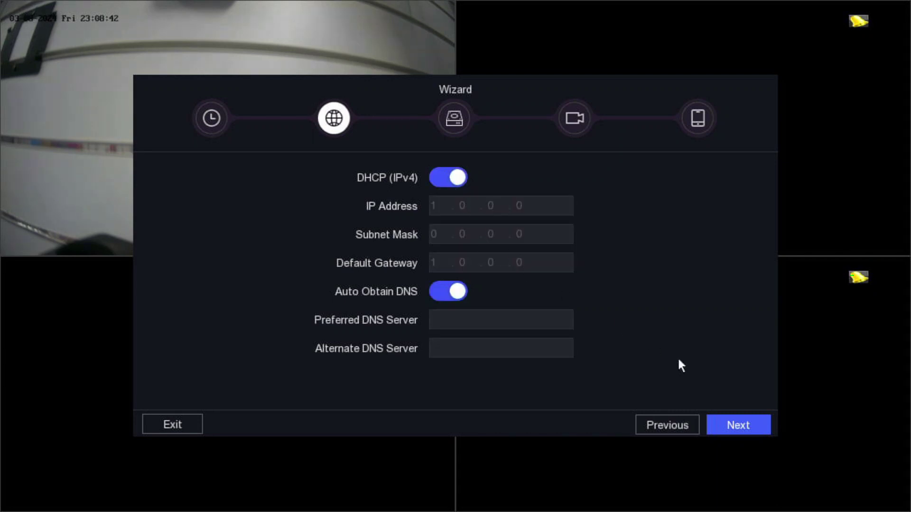
click(747, 426)
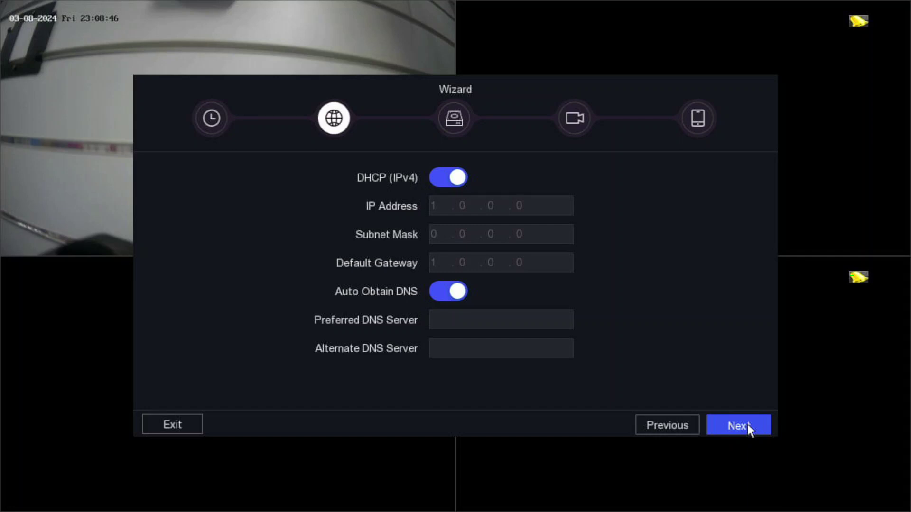
click(747, 425)
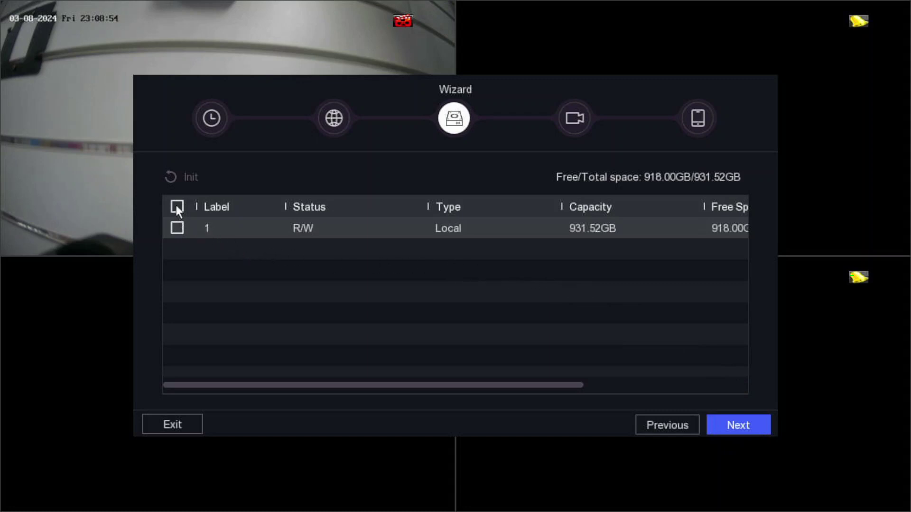
- Initialize hard disk 1, accepting that all of its data is erased
click(175, 227)
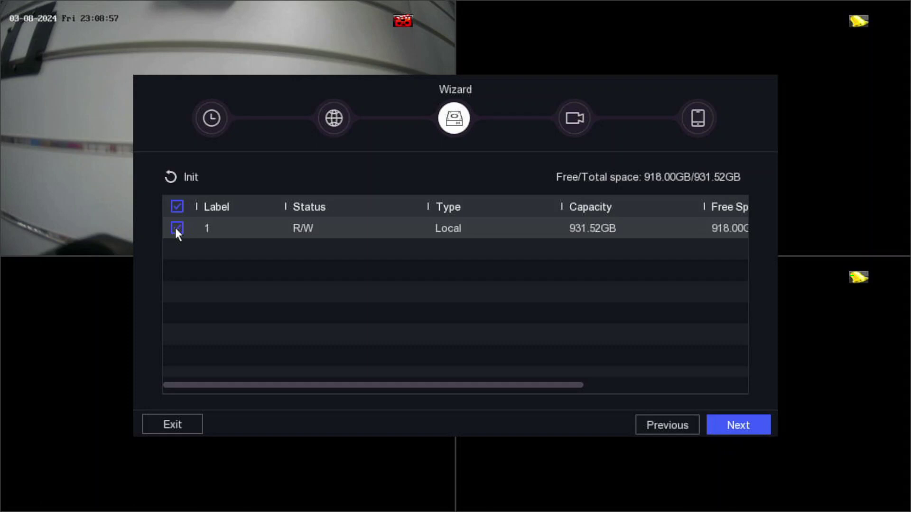
click(170, 182)
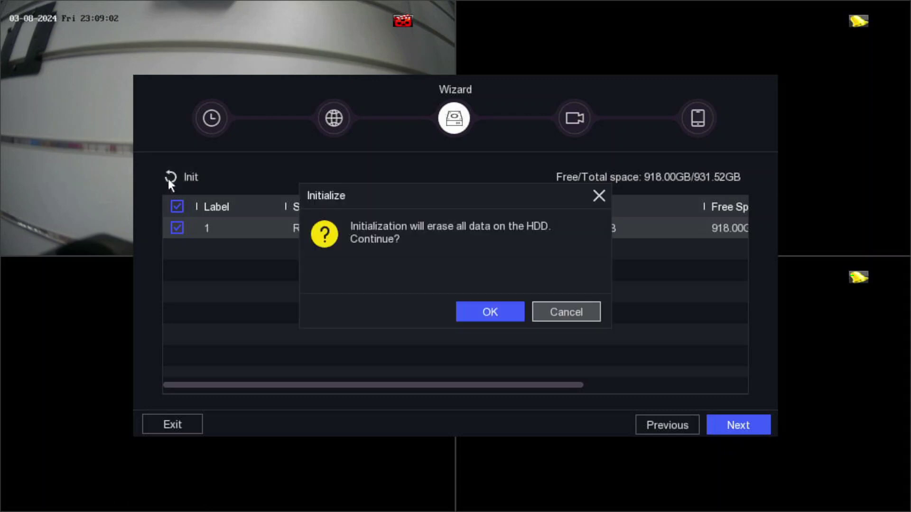
click(483, 313)
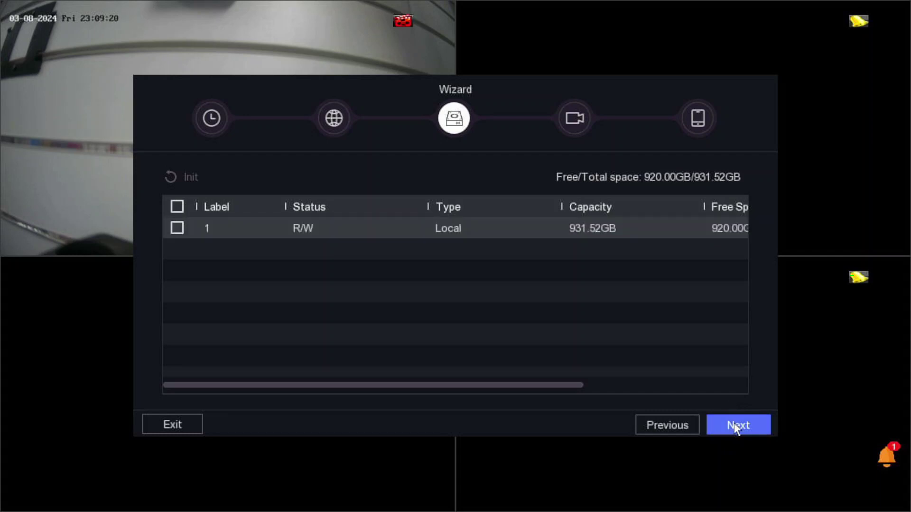
- Advance past the hard disk and camera pages, then enable Hik-Connect, agreeing to the Service Terms and Privacy Statement
click(736, 426)
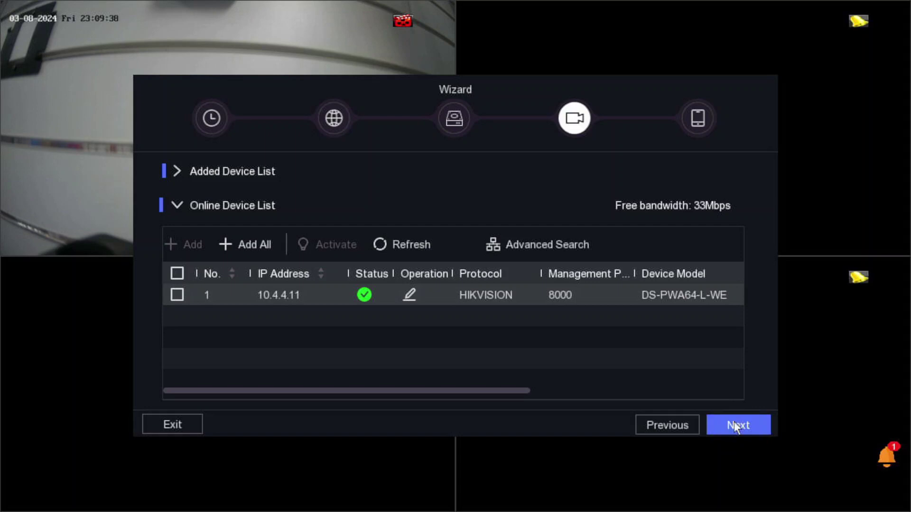
click(735, 428)
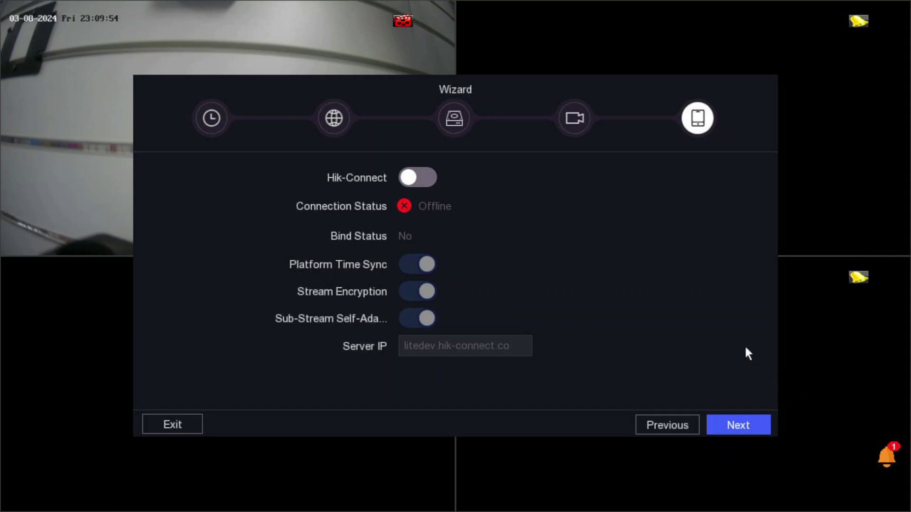
click(432, 175)
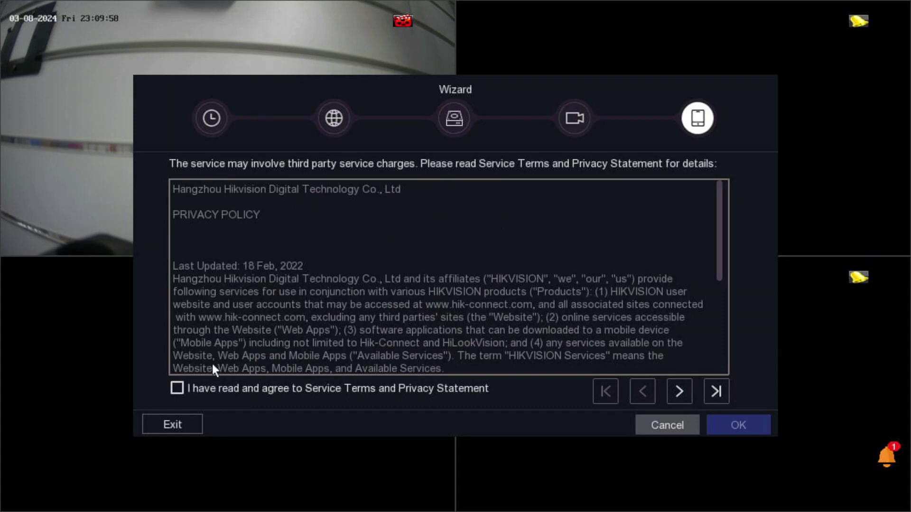
click(178, 388)
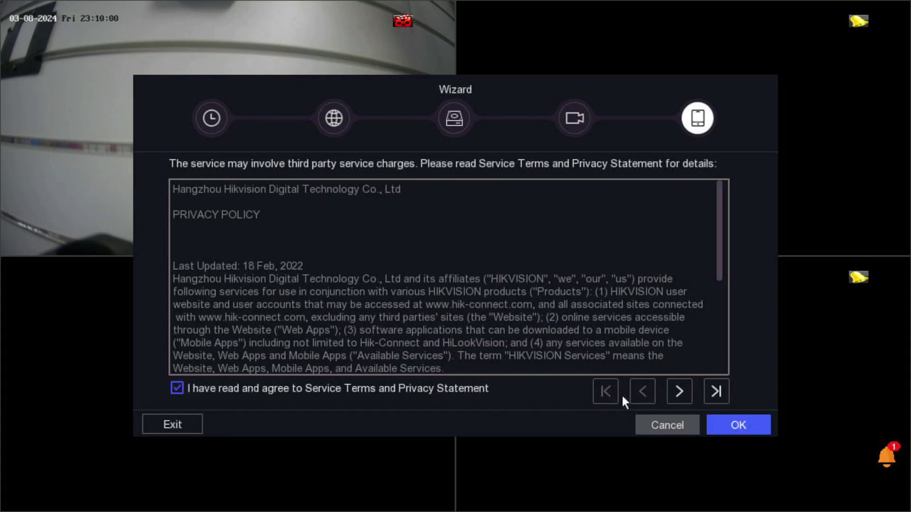
click(740, 425)
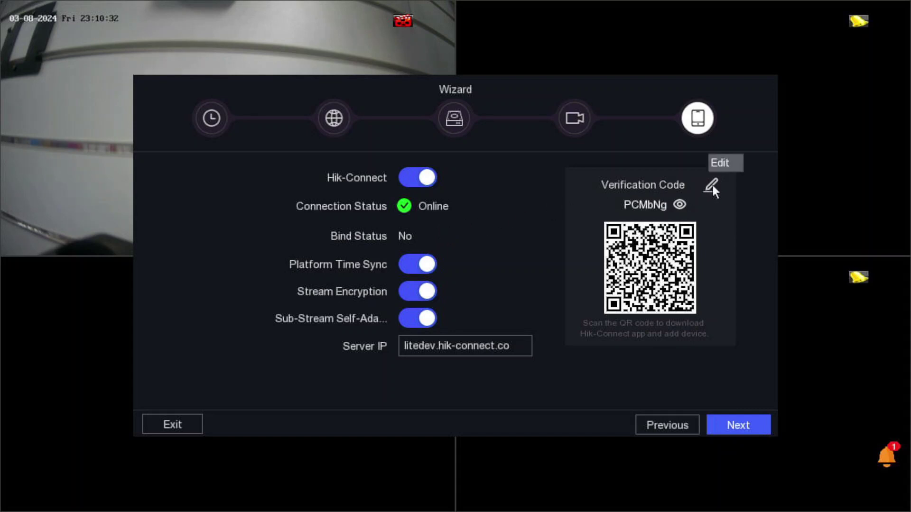
- Hide and reveal the Hik-Connect verification code, then replace it with a new custom code and confirm the change
click(681, 204)
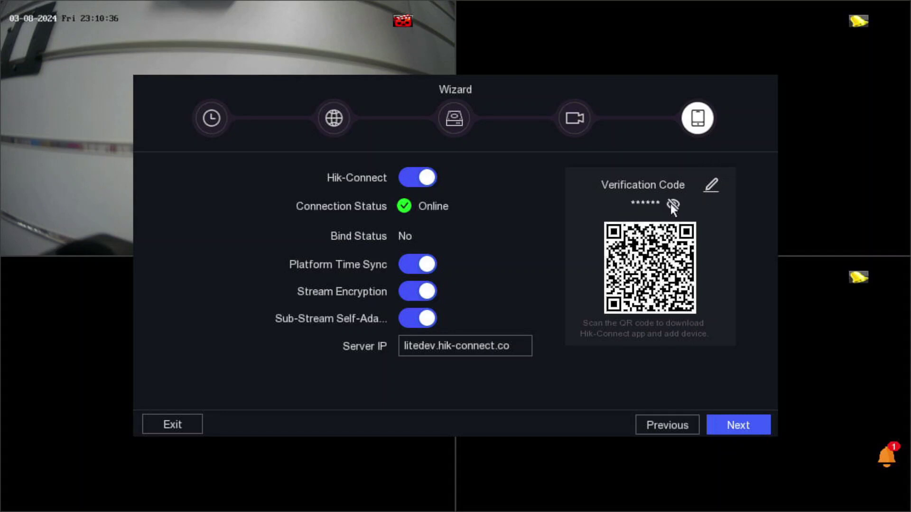
click(673, 204)
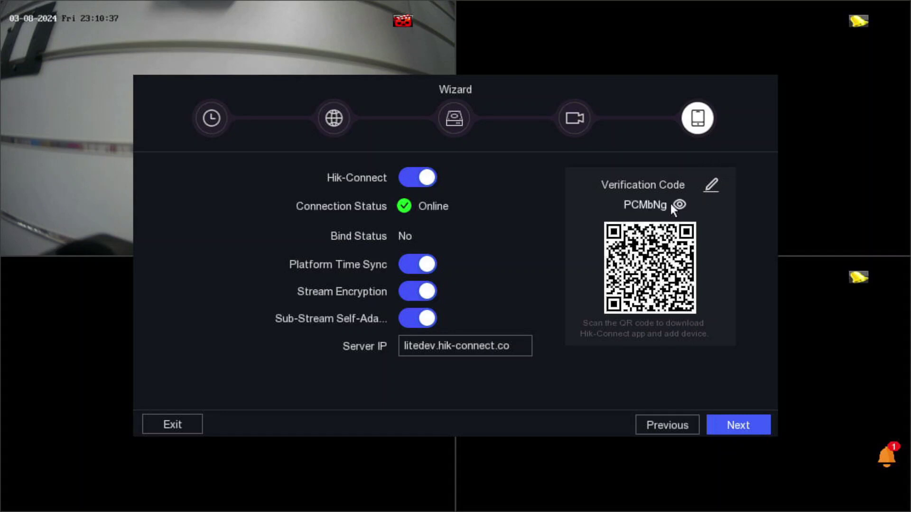
click(711, 187)
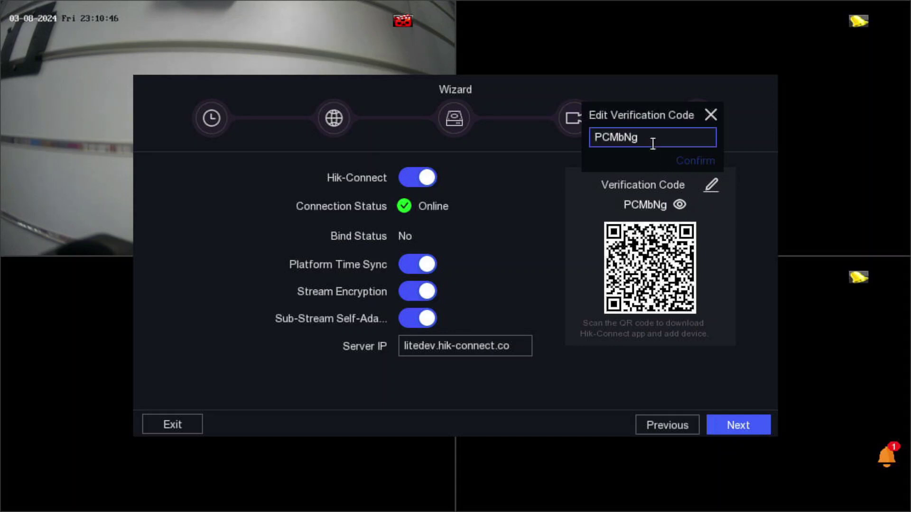
click(638, 139)
drag(628, 140, 584, 147)
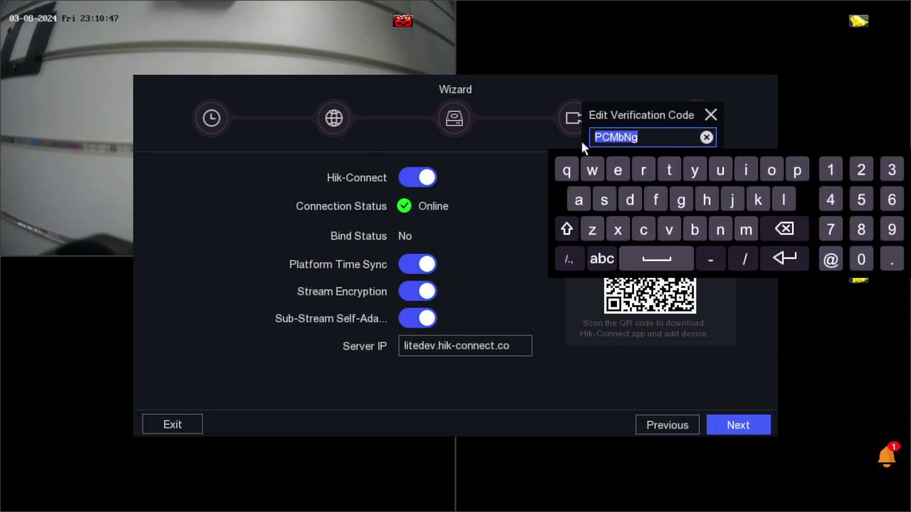
click(704, 196)
click(744, 171)
click(781, 199)
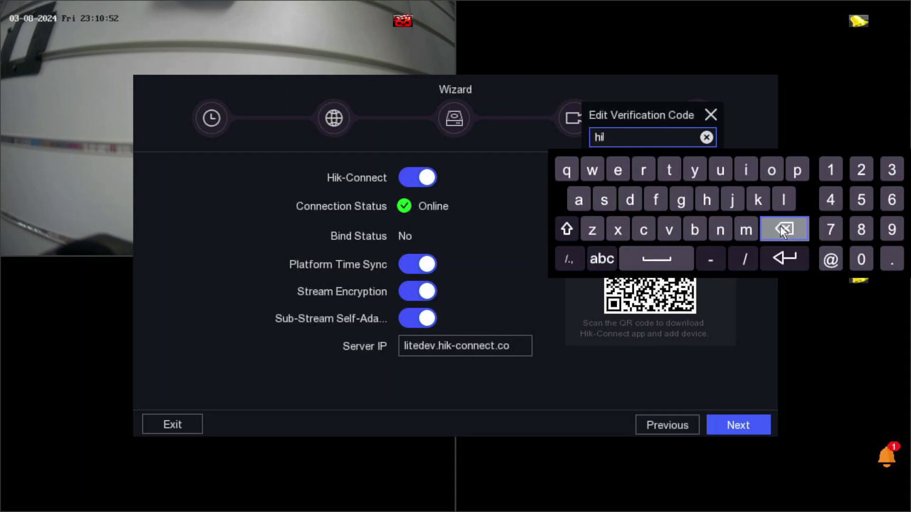
click(667, 170)
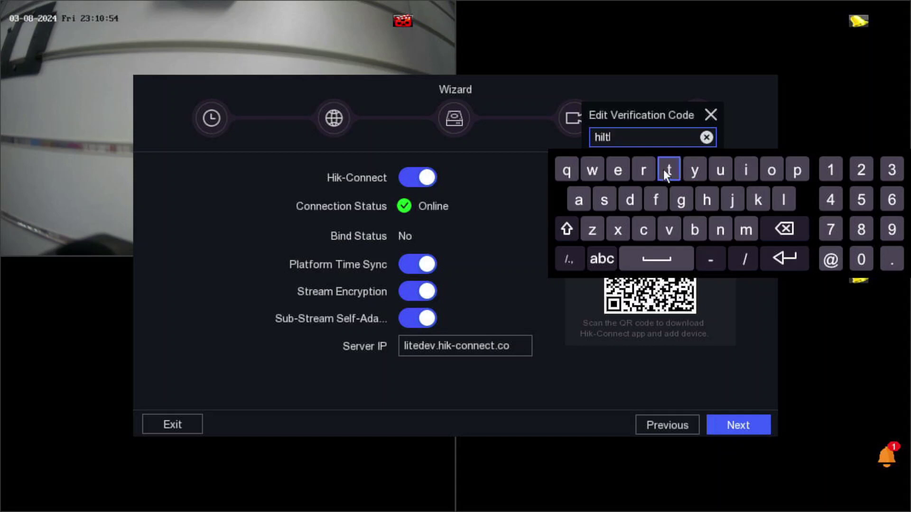
click(769, 170)
click(723, 228)
click(831, 170)
click(861, 170)
click(861, 199)
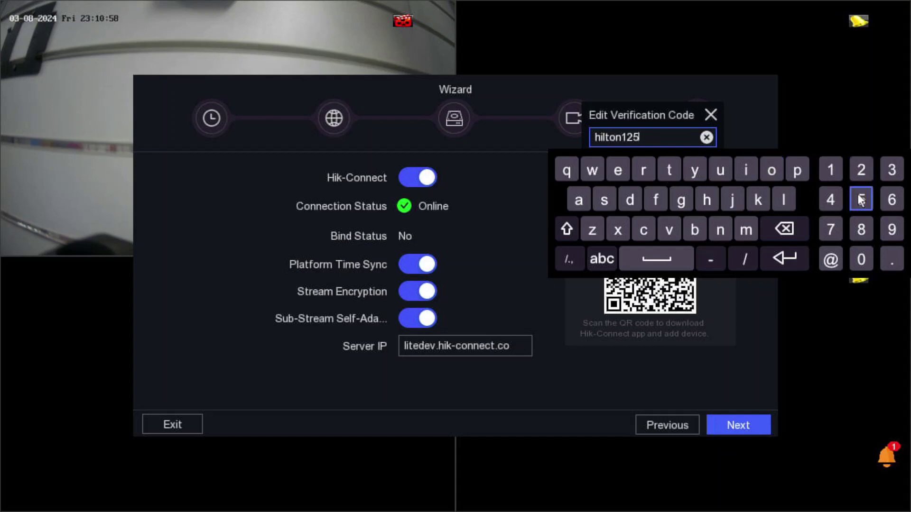
click(784, 258)
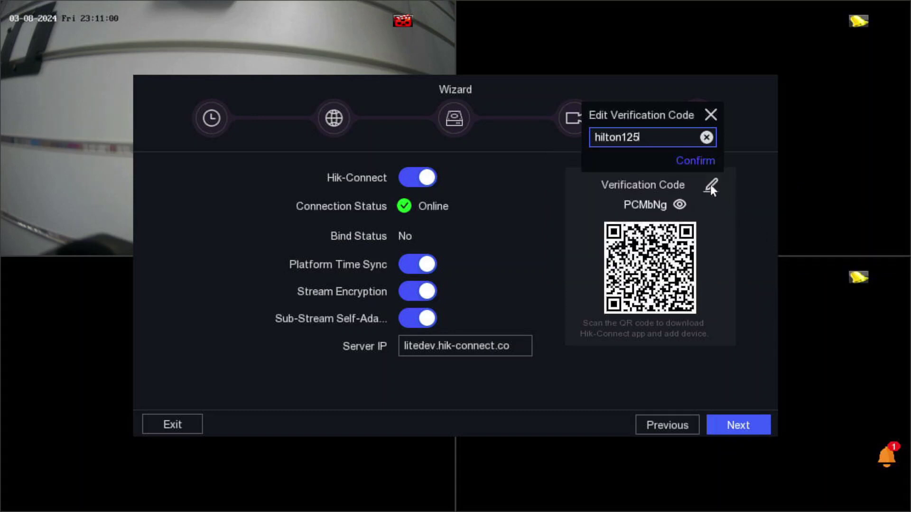
click(695, 161)
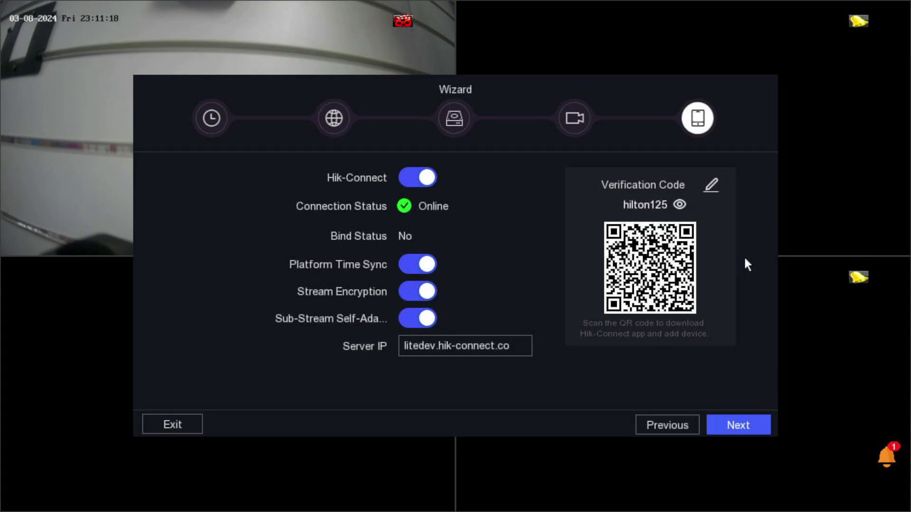
- Continue to the password recovery page, enter answers to all three security questions without a reserved email, and finish the wizard
click(727, 423)
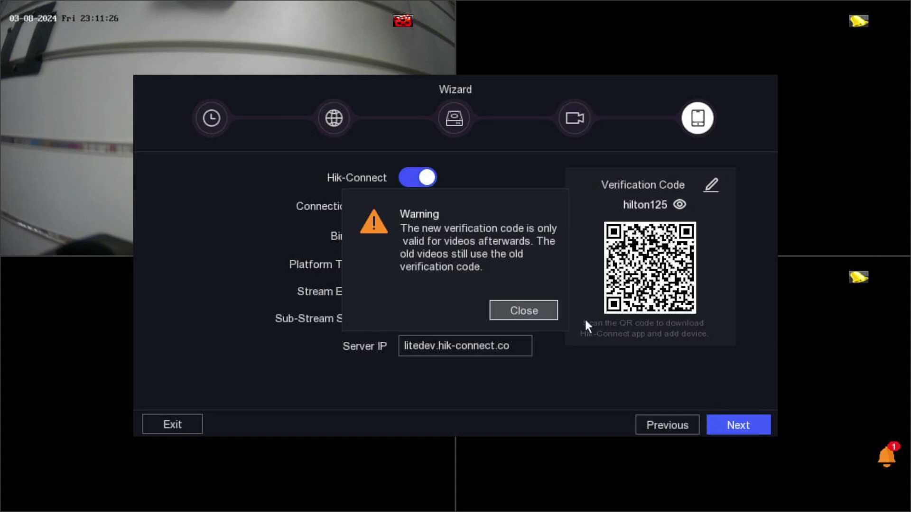
click(550, 311)
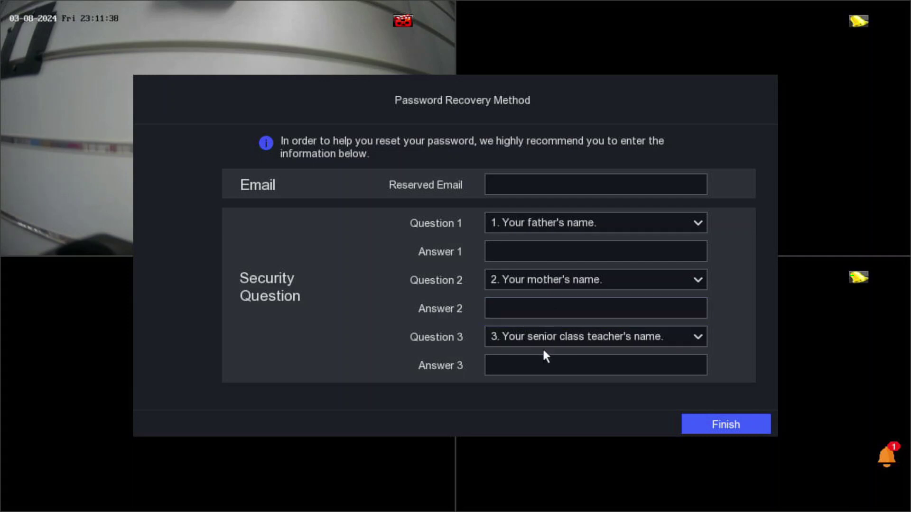
click(532, 312)
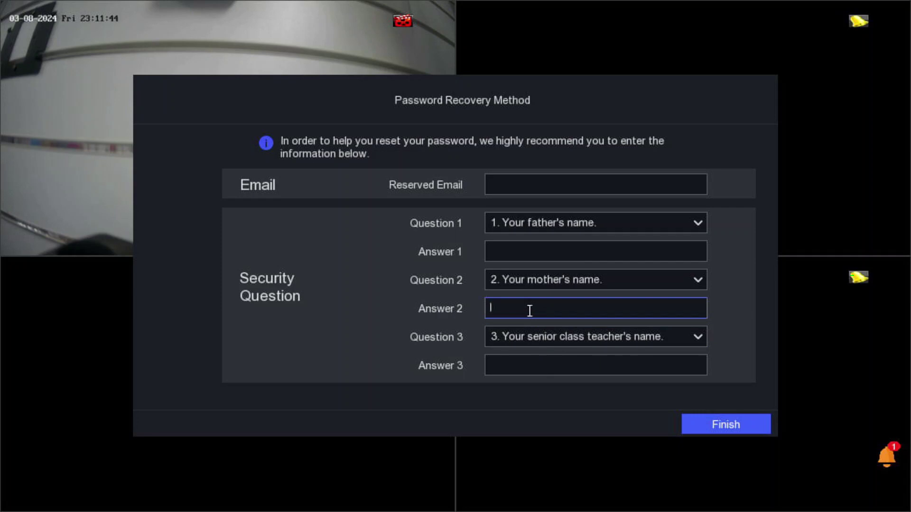
click(521, 296)
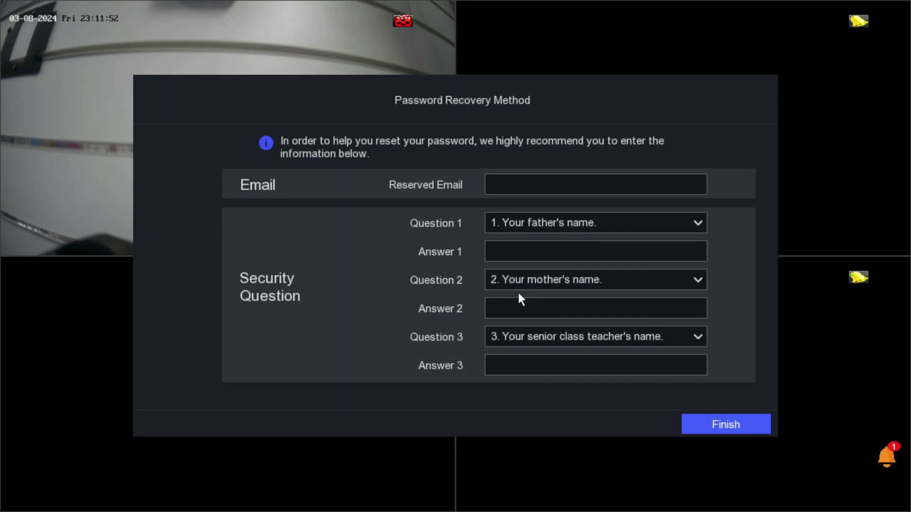
click(513, 253)
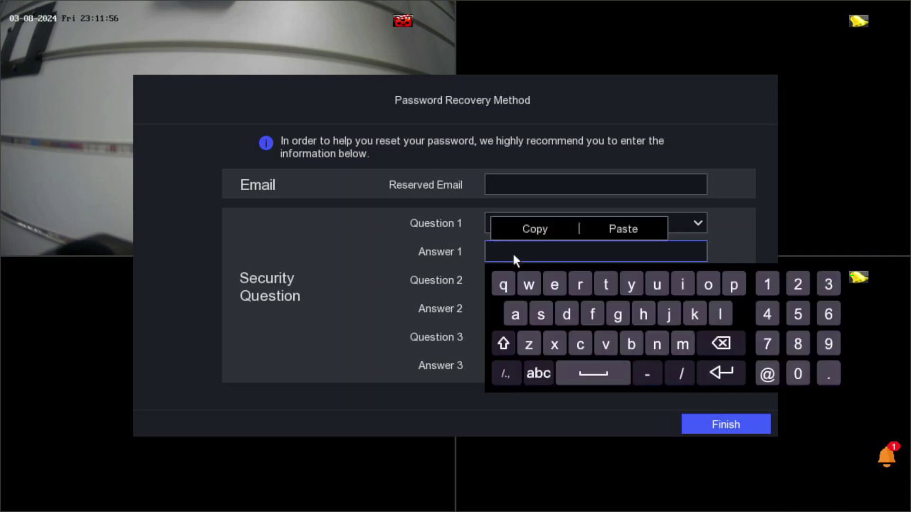
click(766, 284)
click(751, 249)
click(638, 305)
click(767, 341)
click(759, 288)
click(695, 359)
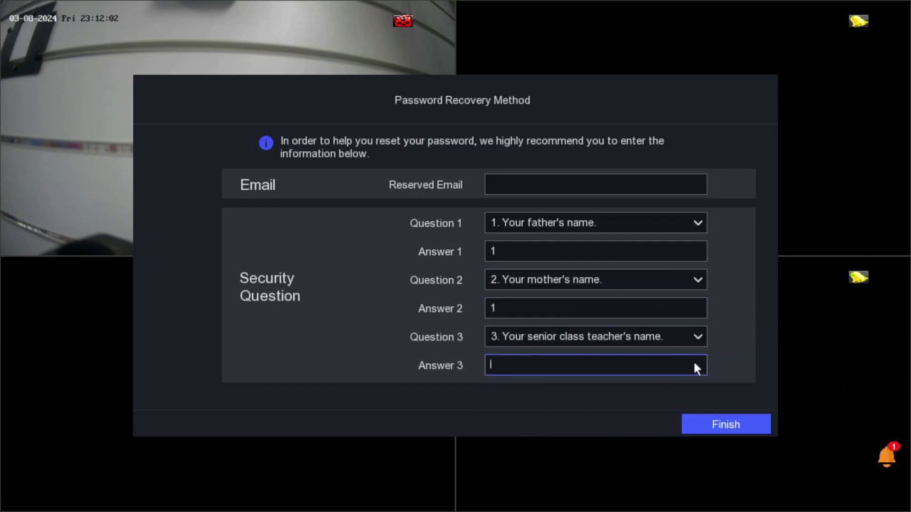
click(767, 398)
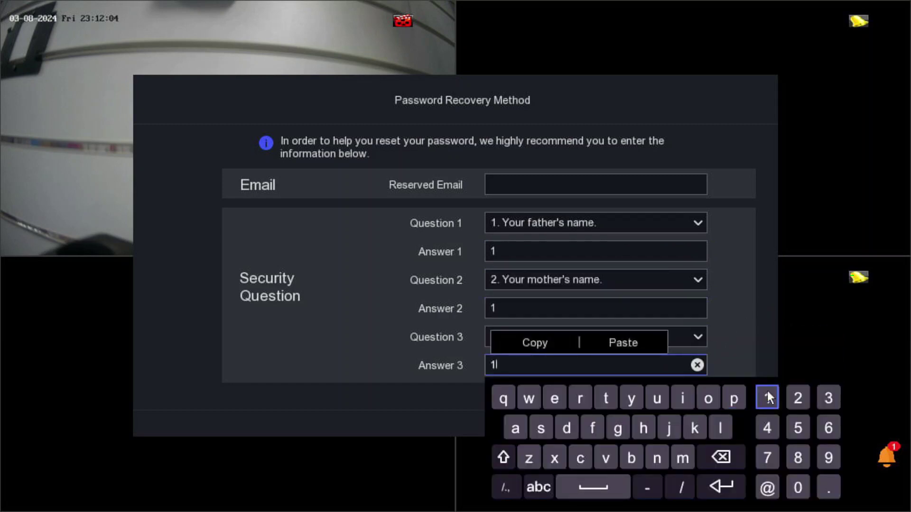
click(776, 339)
click(720, 418)
mouse_move(720, 410)
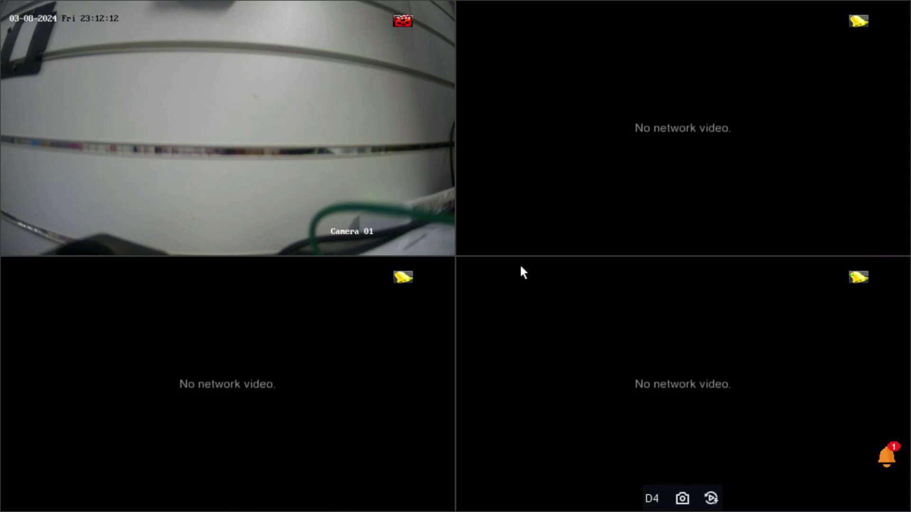
- Open the recorder's configuration from live view and examine the camera device list and Camera 01's recording schedule
mouse_move(205, 155)
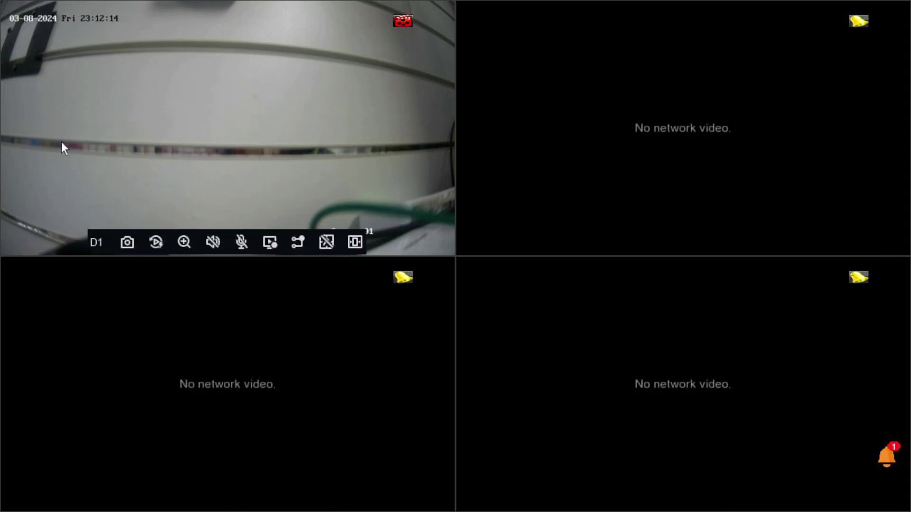
right_click(307, 161)
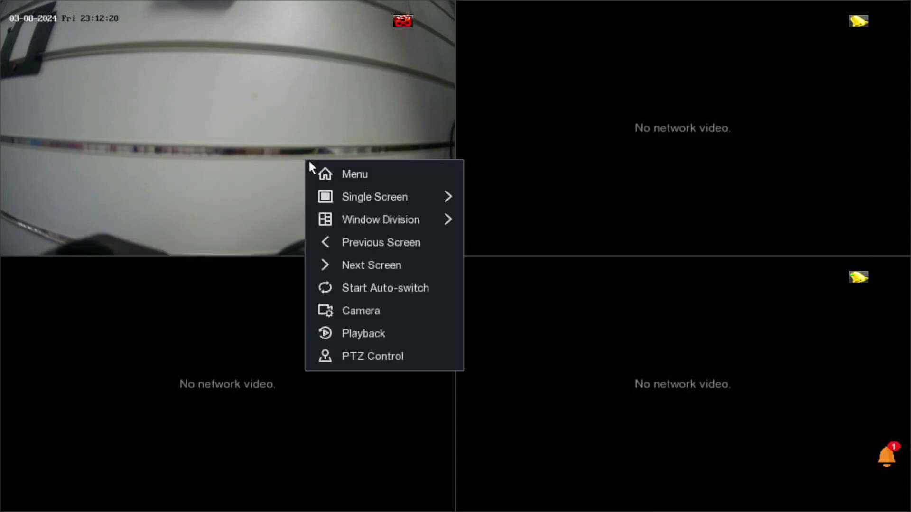
click(326, 174)
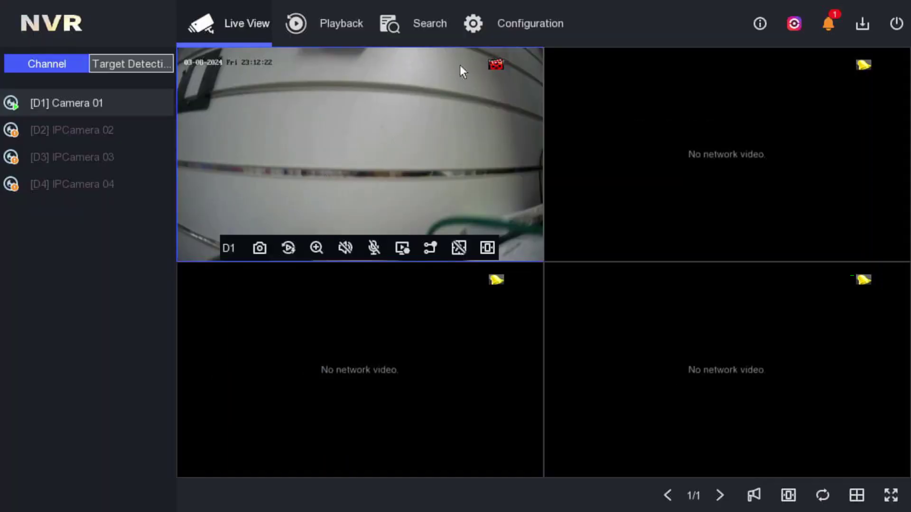
click(488, 26)
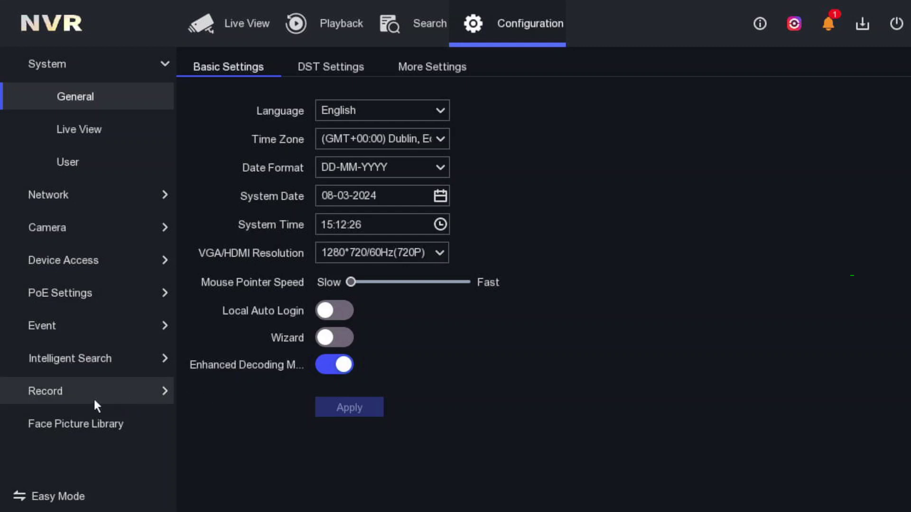
click(93, 237)
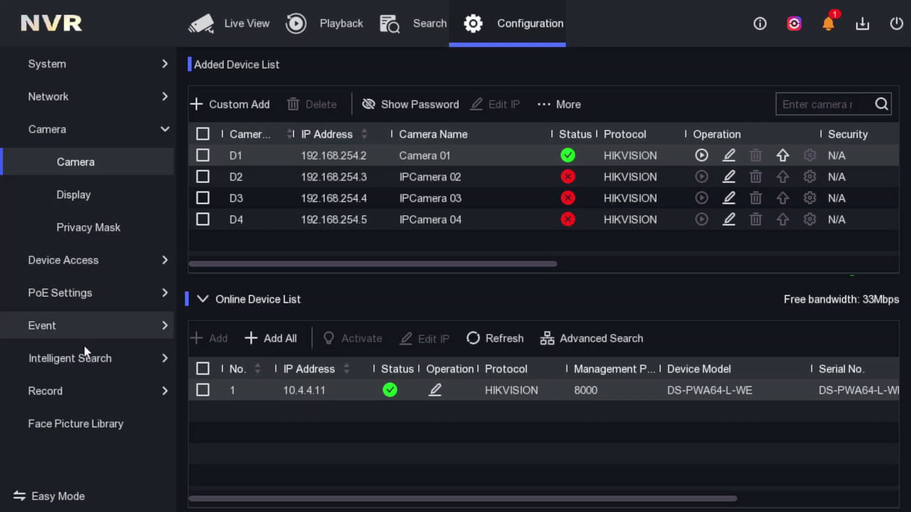
click(44, 391)
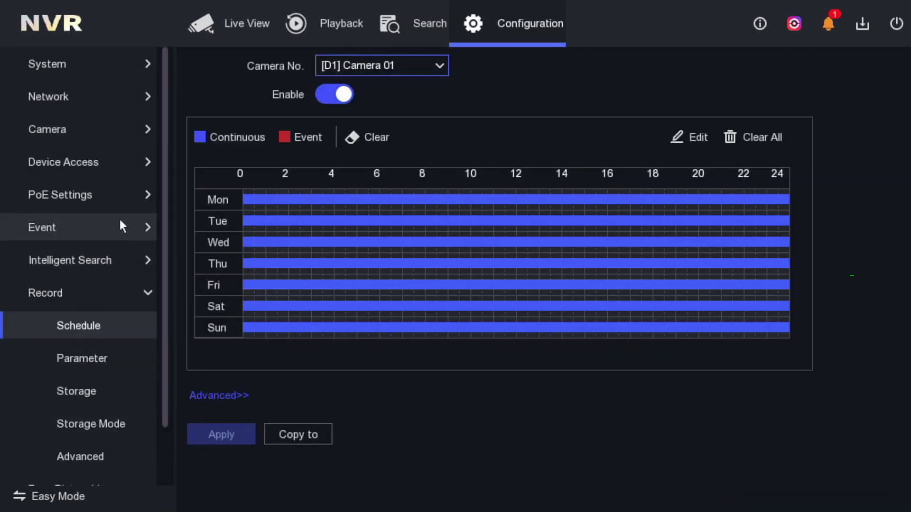
- Set the continuous main stream type of [D1] Camera 01 to Video & Audio in the recording parameters and apply it
click(81, 367)
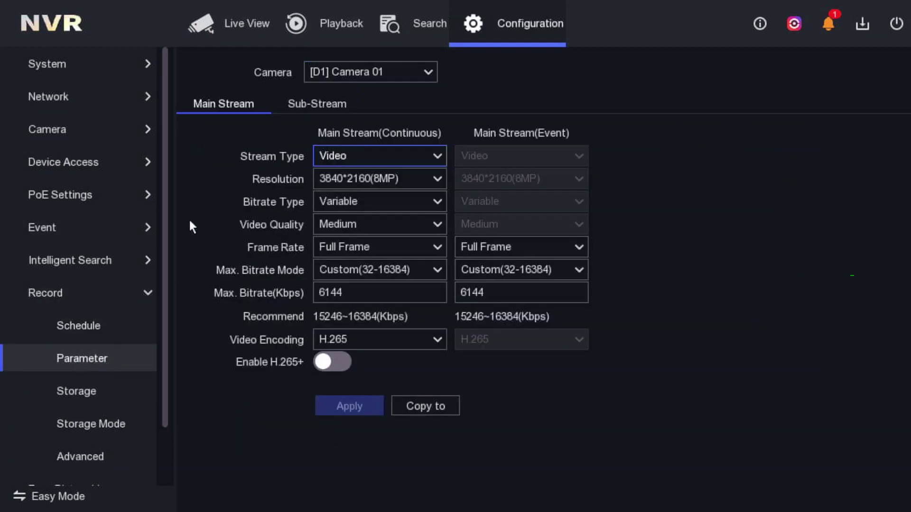
click(346, 69)
click(346, 69)
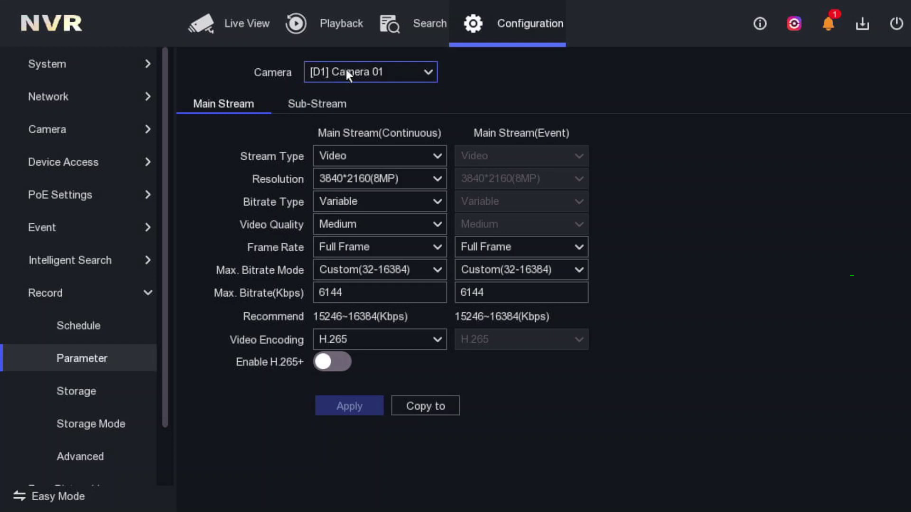
click(365, 158)
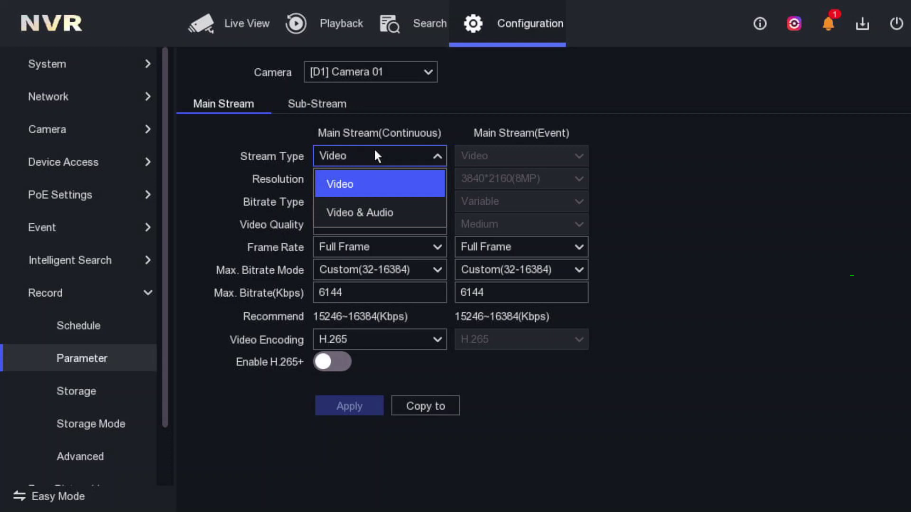
click(377, 213)
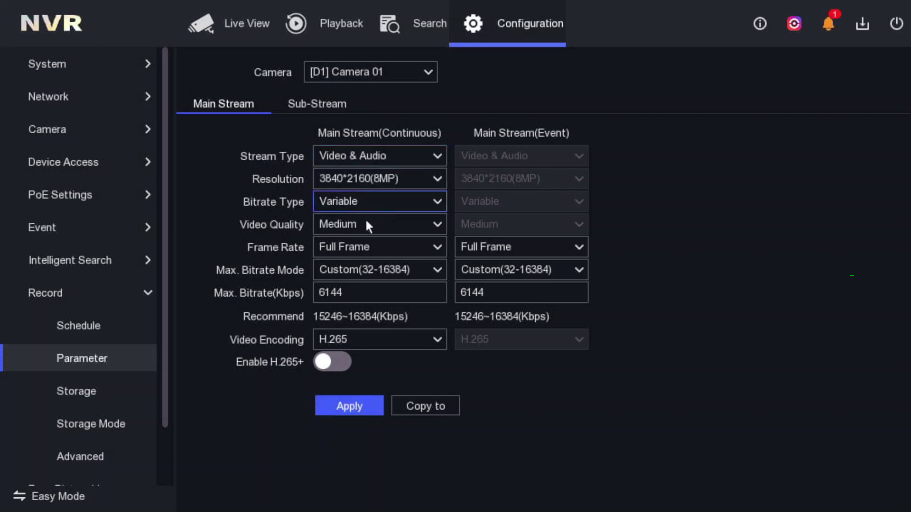
click(365, 407)
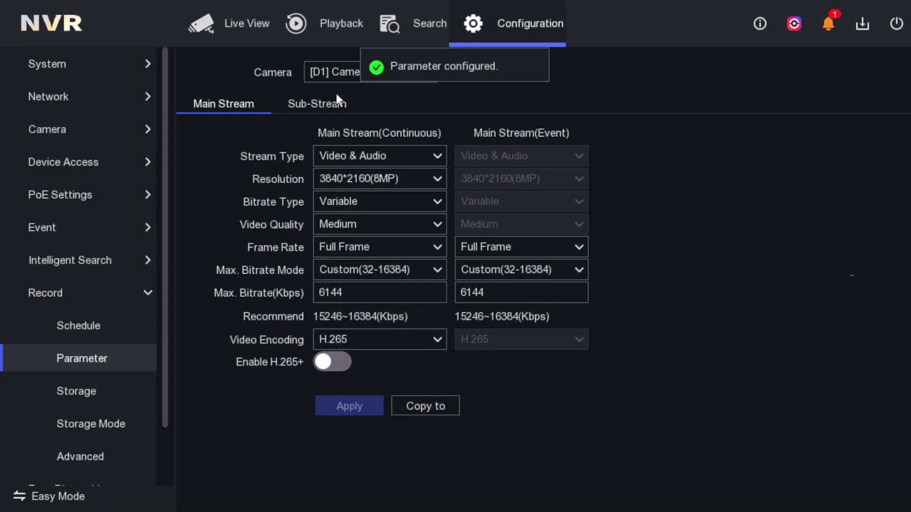
click(344, 75)
click(338, 80)
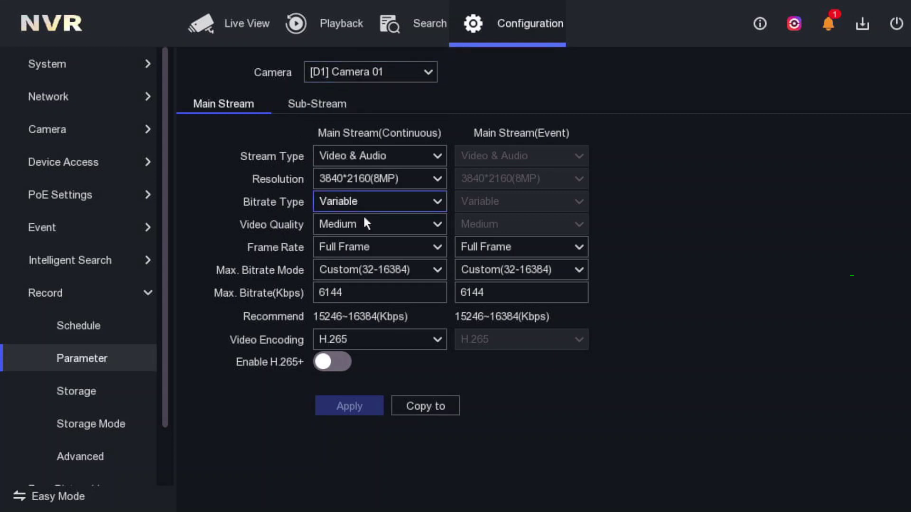
click(422, 409)
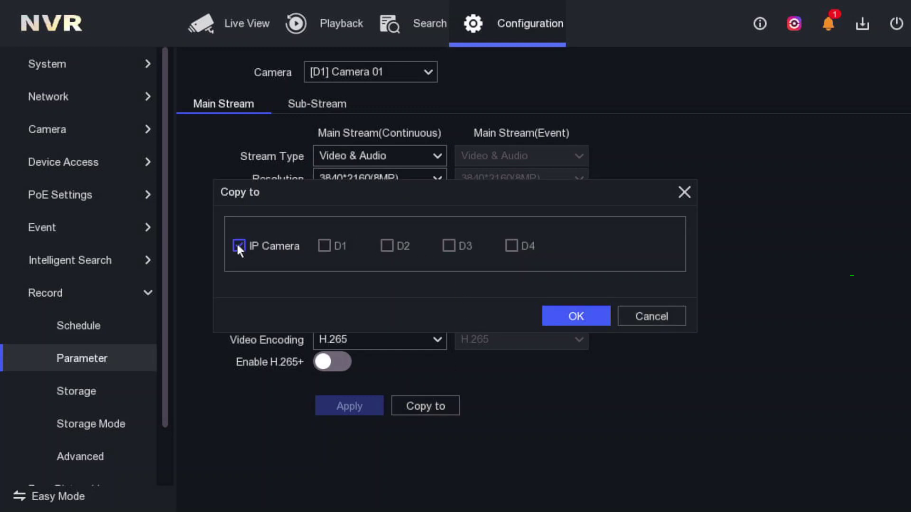
click(643, 323)
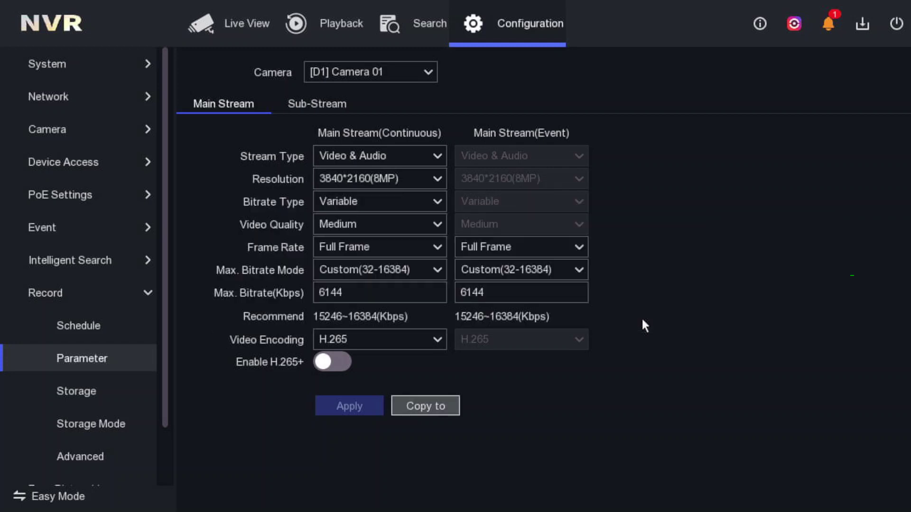
- Set the sub-stream type of [D1] Camera 01 to Video & Audio and apply it
click(321, 104)
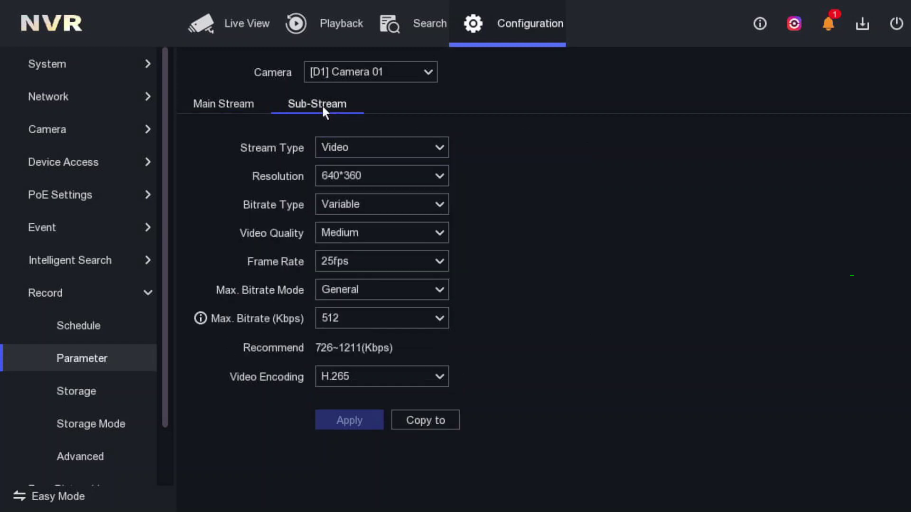
click(325, 151)
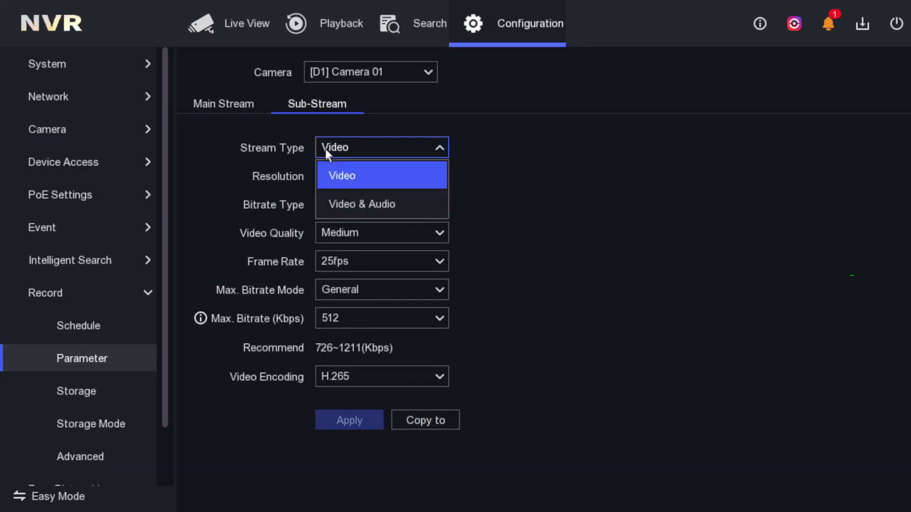
click(349, 203)
click(363, 419)
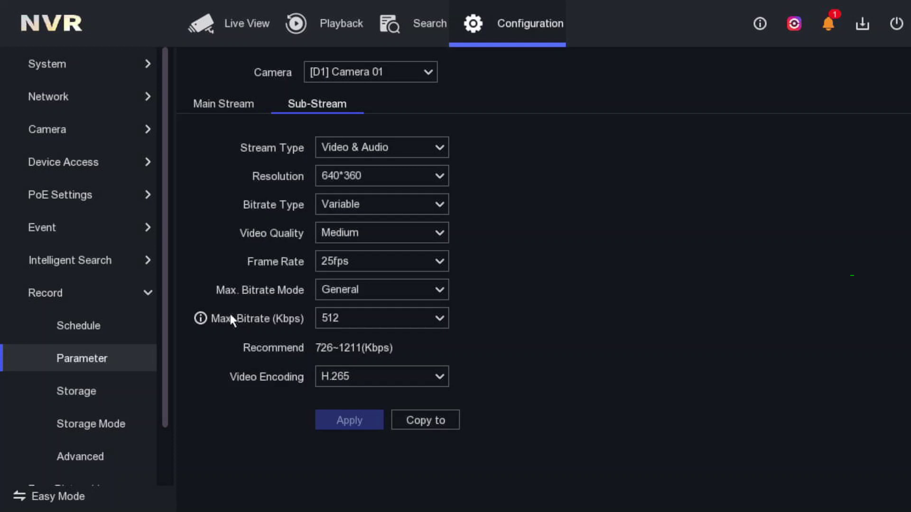
- Enable Record Audio in the advanced parameters of Camera 01's recording schedule and apply the change
click(81, 320)
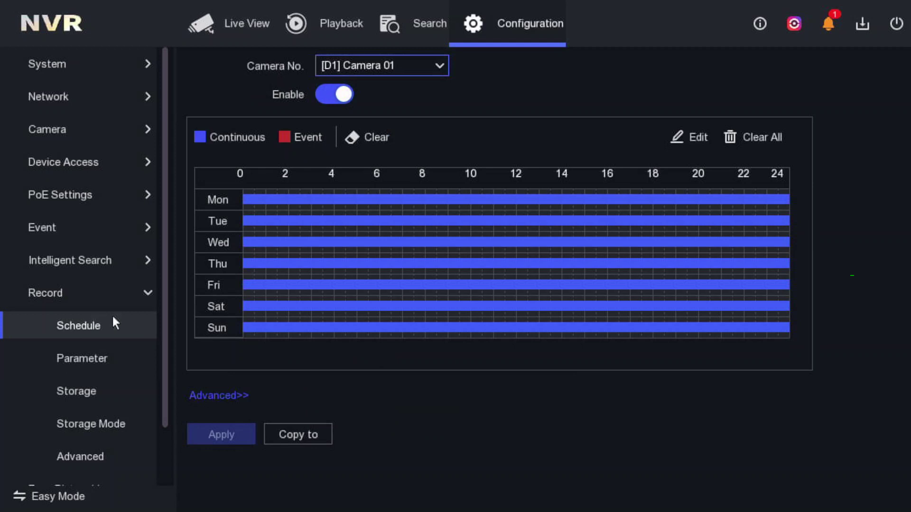
click(238, 399)
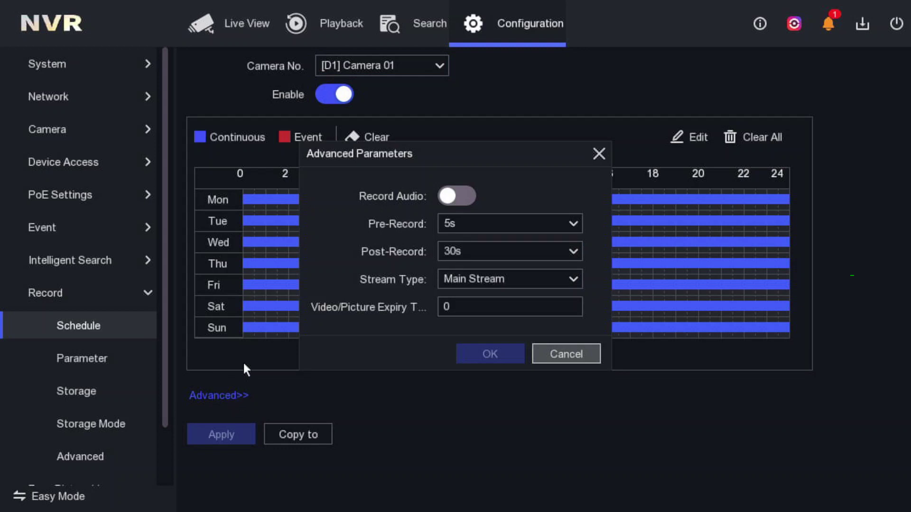
click(449, 196)
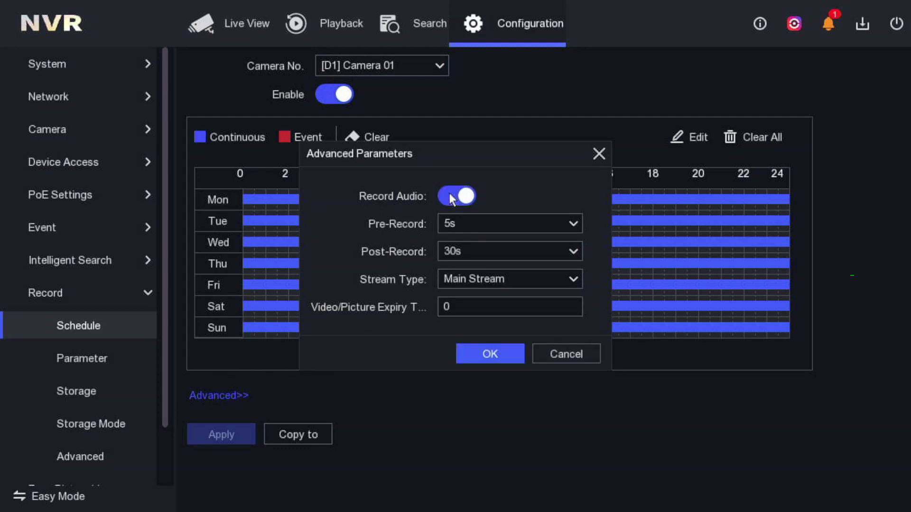
click(478, 353)
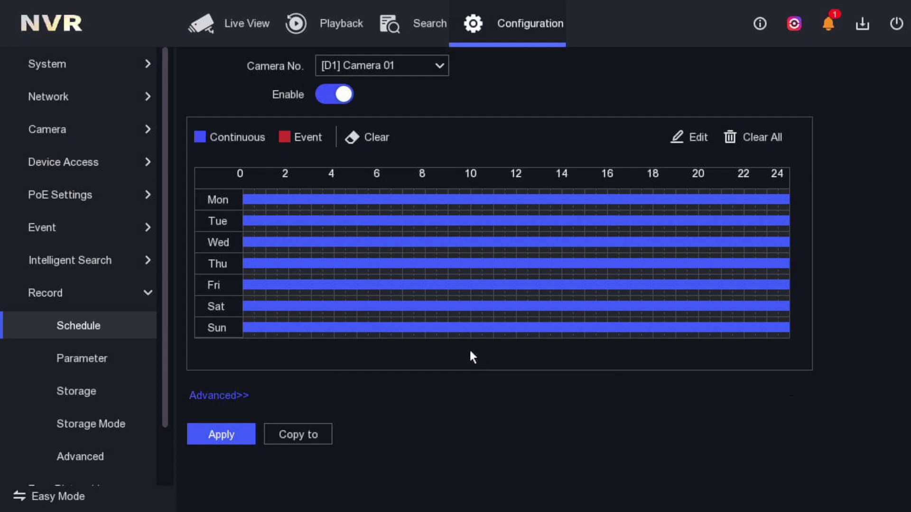
click(245, 436)
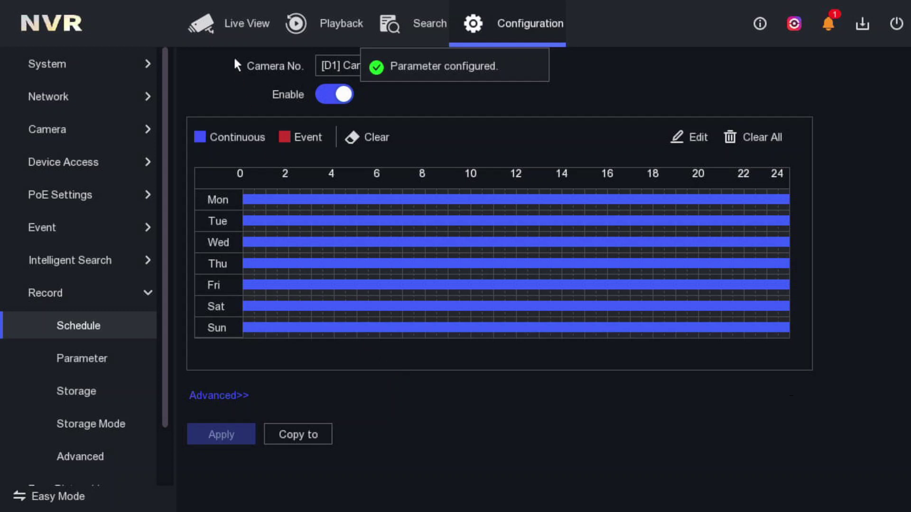
- Check the live view, examine the Hik-Connect platform access settings under the network configuration, and return to live view
click(232, 20)
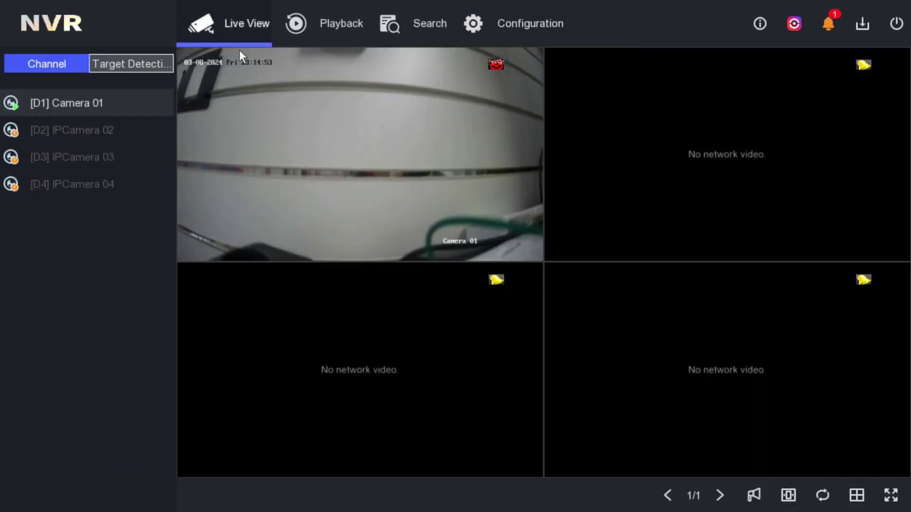
mouse_move(268, 107)
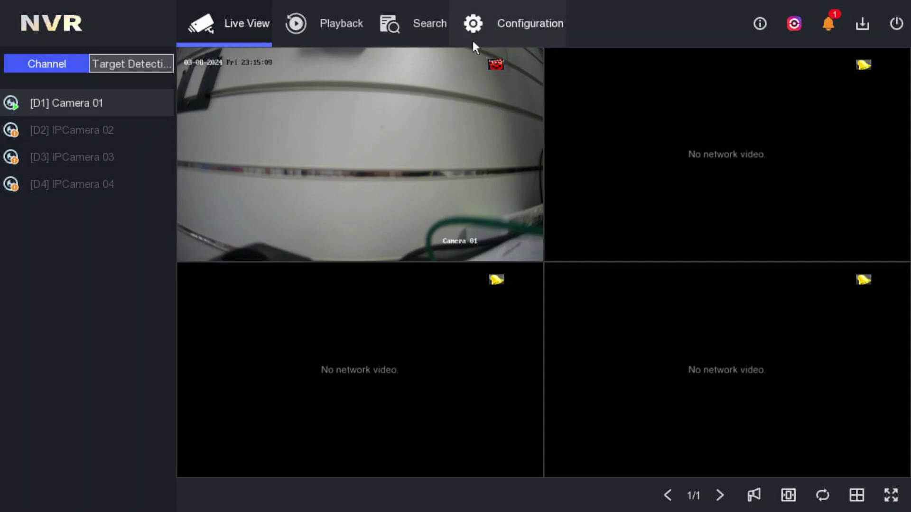
mouse_move(481, 58)
click(481, 34)
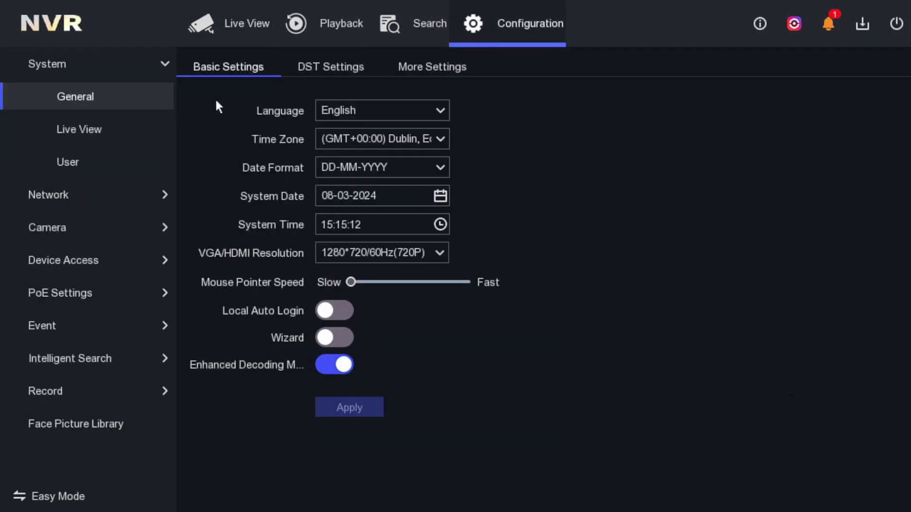
click(90, 191)
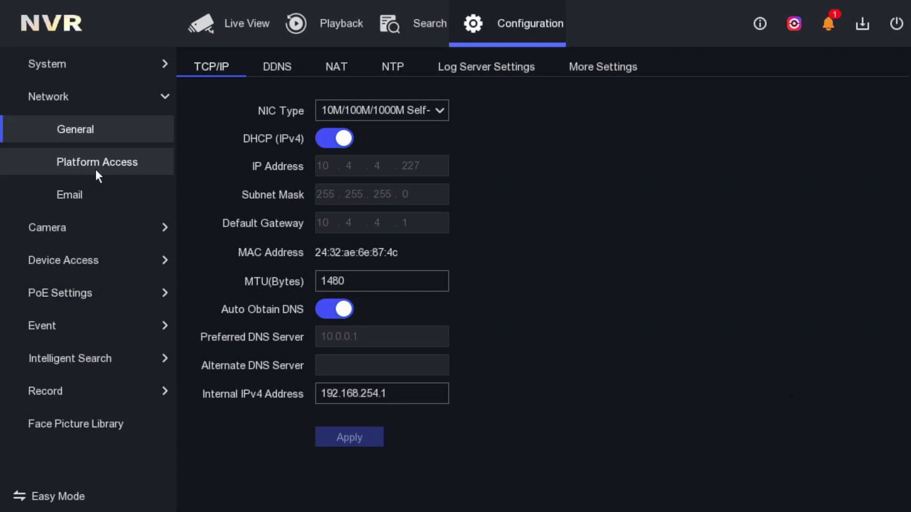
click(97, 172)
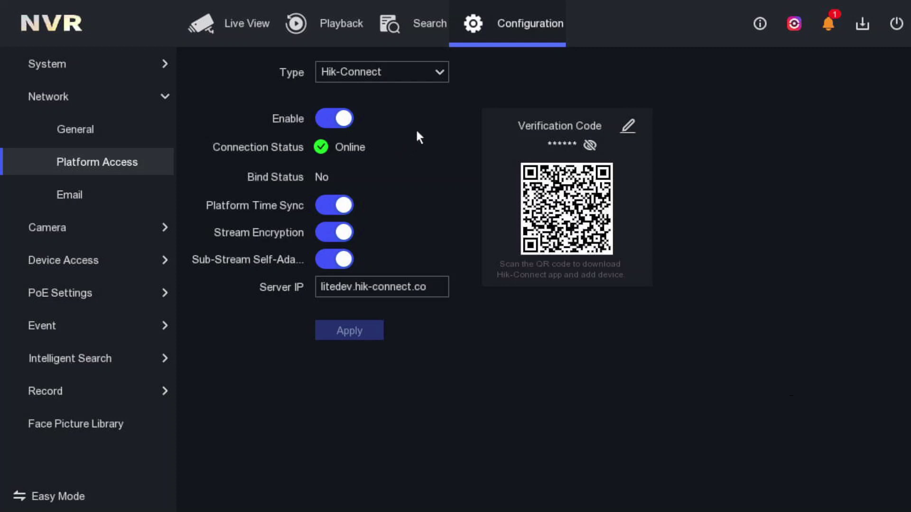
click(199, 24)
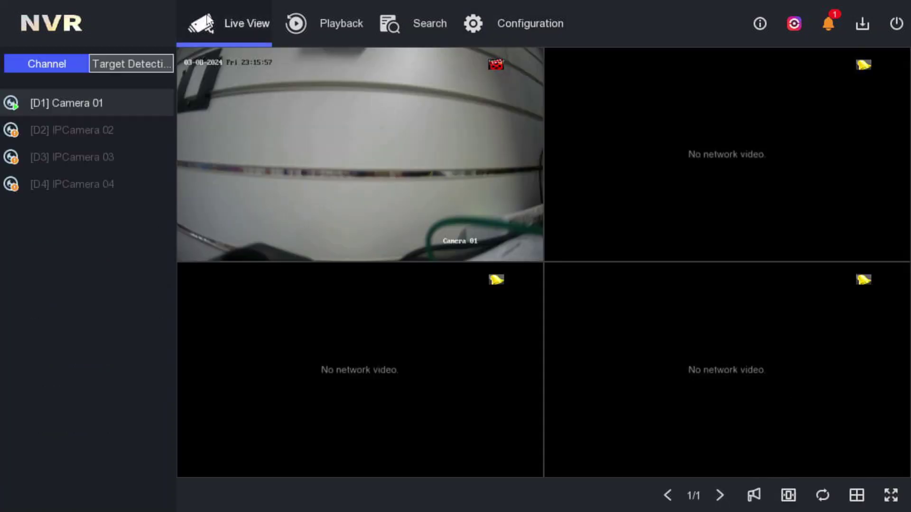
mouse_move(287, 60)
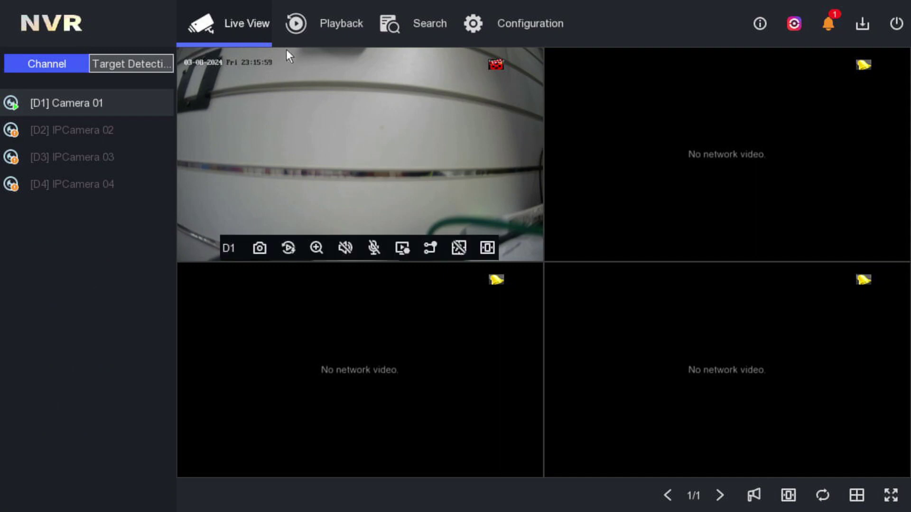